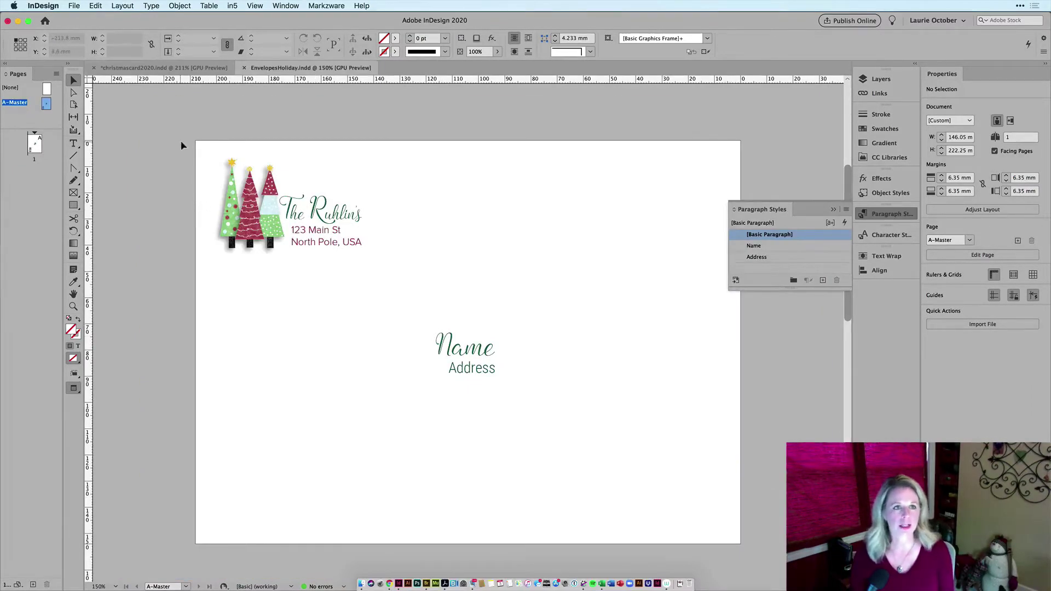
- Select the tree logo and return address, then create a new 6.063 × 8.189 in document
{"action": "left_click_drag", "start_coordinate": [182, 145], "coordinate": [392, 270]}
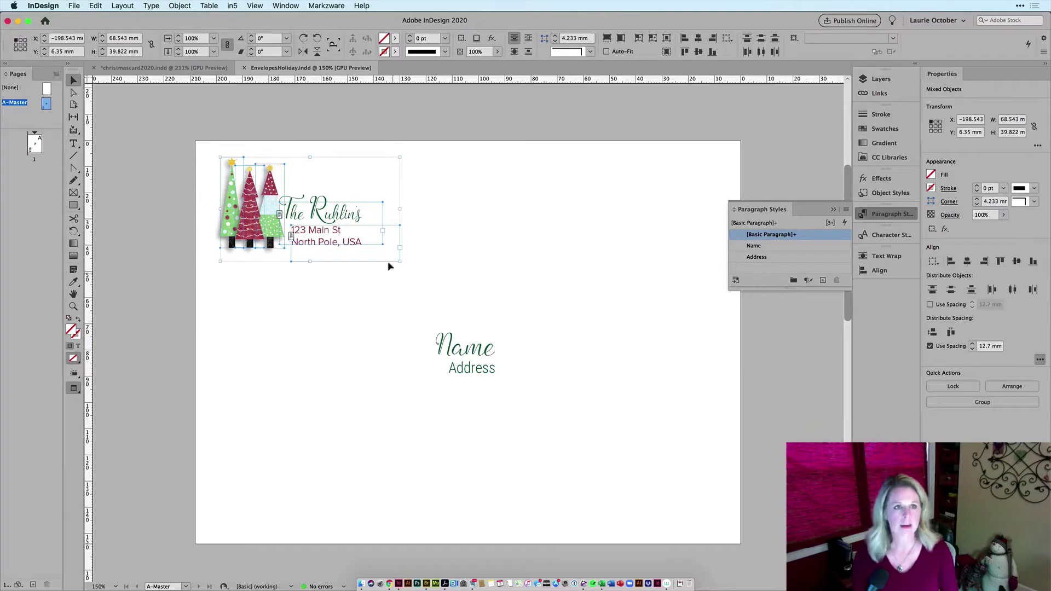
{"action": "left_click", "coordinate": [80, 6]}
{"action": "mouse_move", "coordinate": [82, 18]}
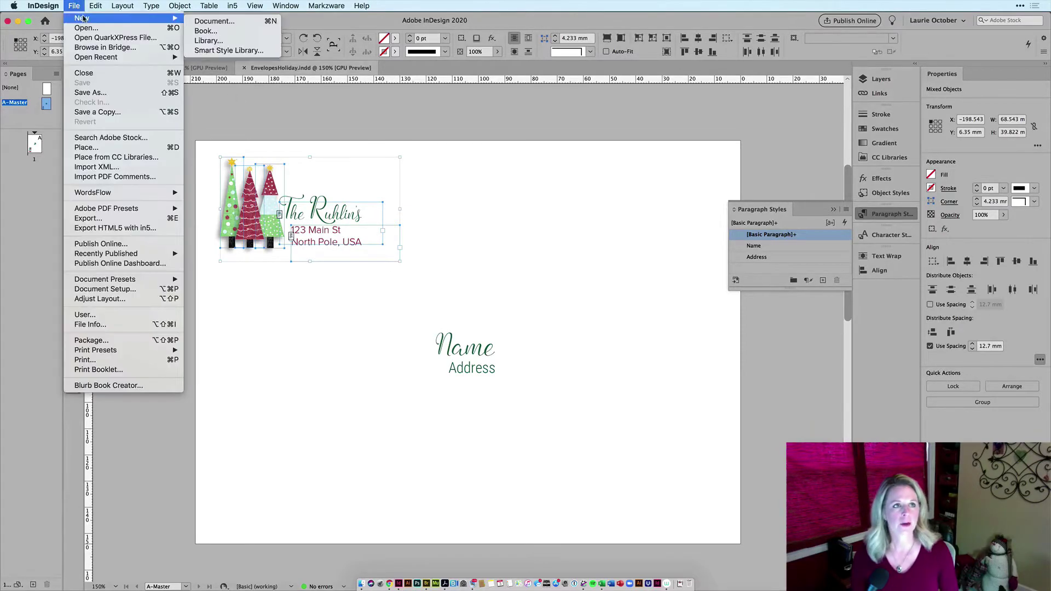
{"action": "left_click", "coordinate": [213, 21]}
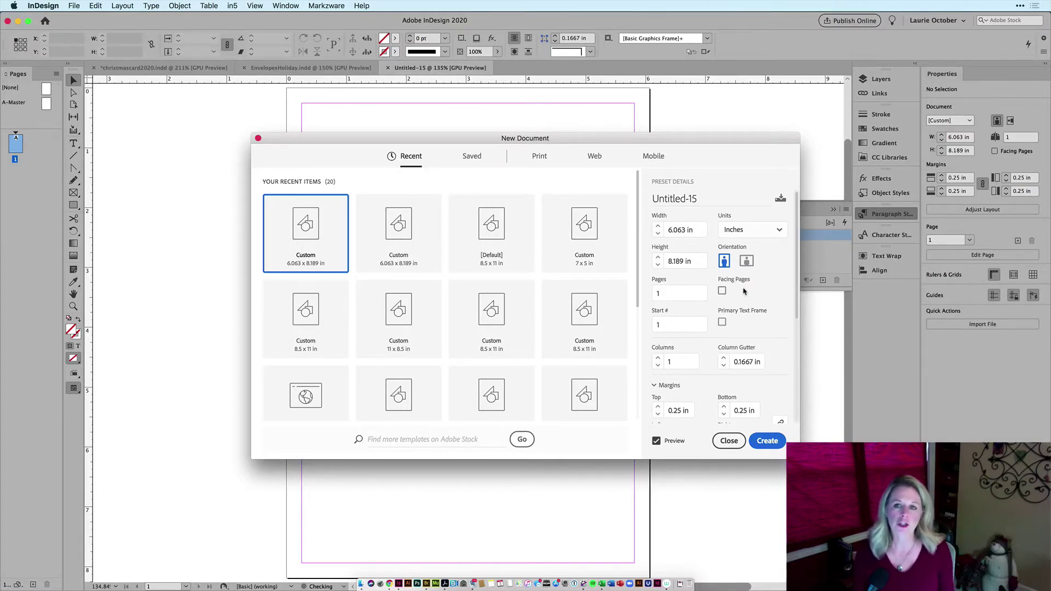
{"action": "left_click", "coordinate": [767, 441]}
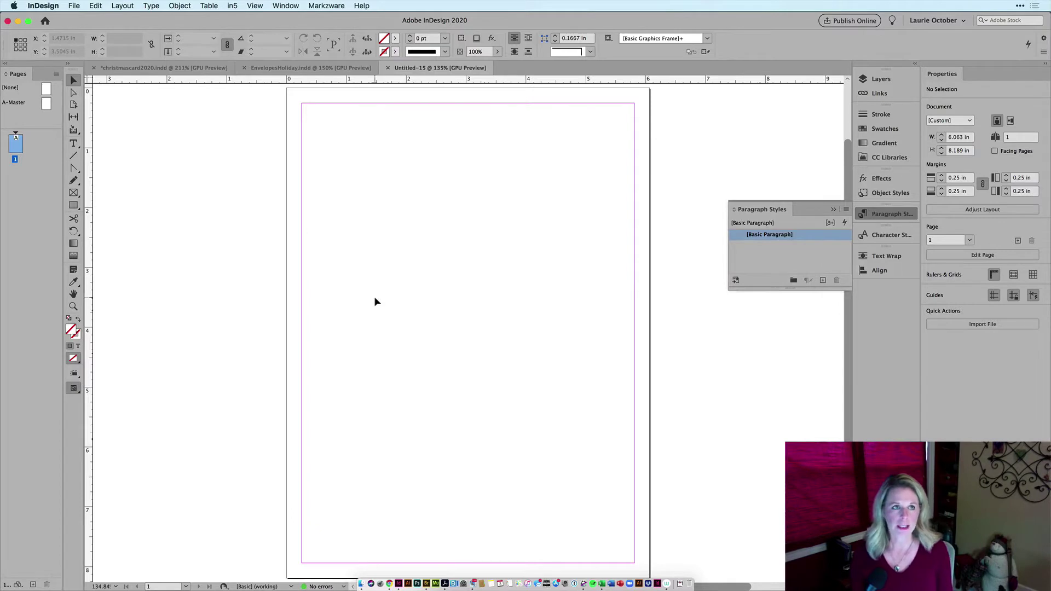
- Paste the logo and return address group onto A-Master and position it in the corner
{"action": "double_click", "coordinate": [15, 105]}
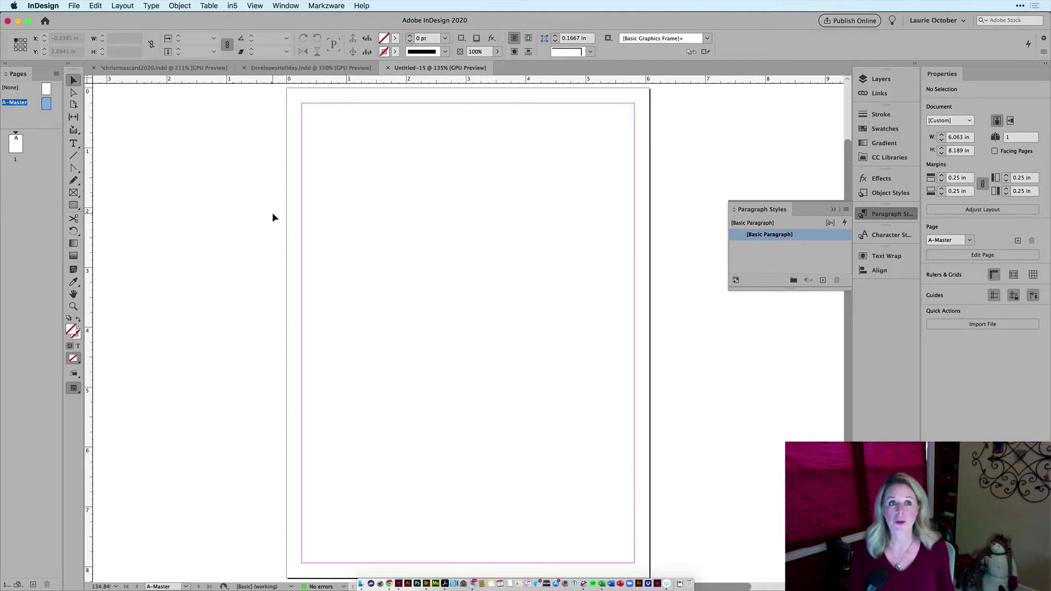
{"action": "left_click", "coordinate": [95, 6]}
{"action": "left_click", "coordinate": [109, 64]}
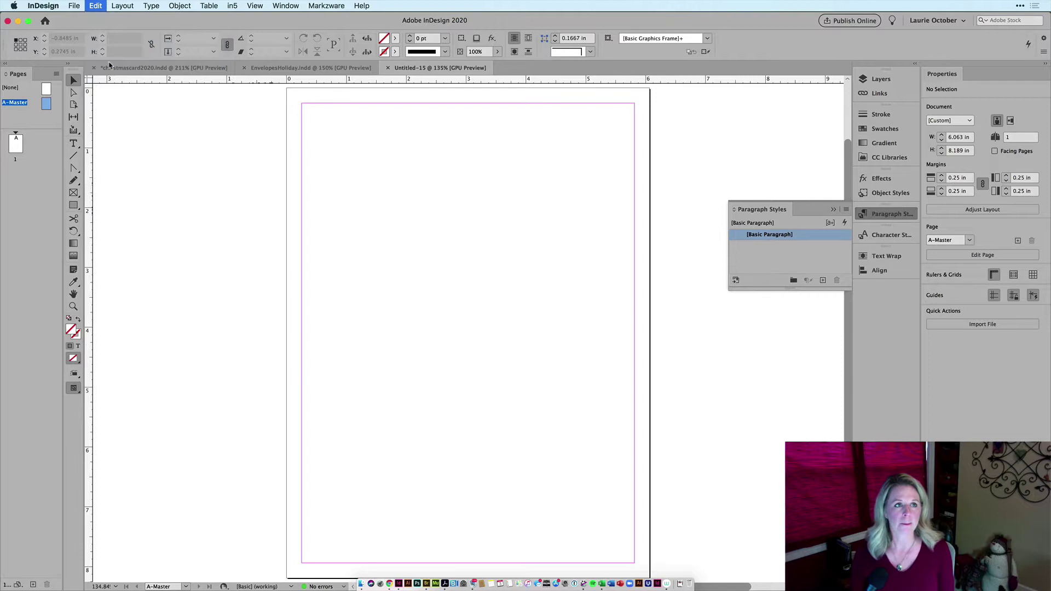
{"action": "left_click_drag", "start_coordinate": [485, 370], "coordinate": [368, 512]}
{"action": "scroll", "coordinate": [99, 188], "scroll_direction": "right", "scroll_amount": 2}
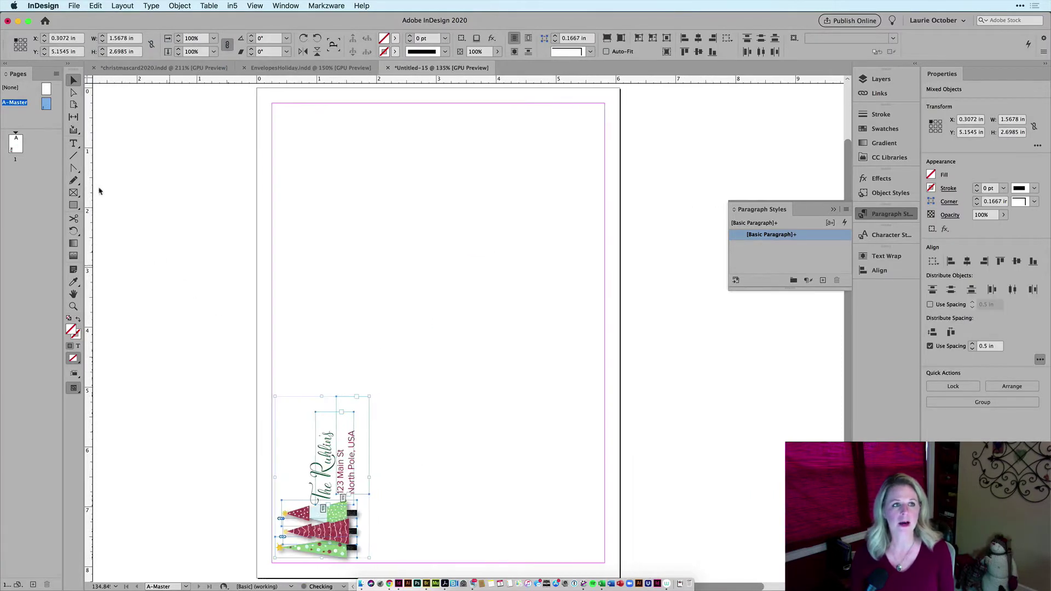
- Rotate the A-Master spread view 90° clockwise
{"action": "right_click", "coordinate": [28, 103]}
{"action": "mouse_move", "coordinate": [112, 215]}
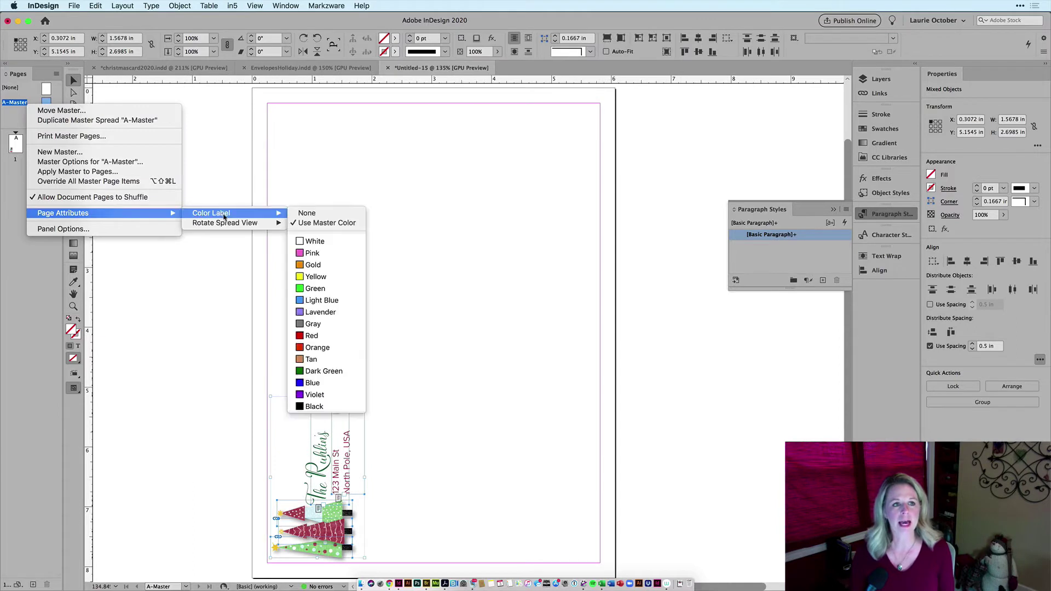
{"action": "mouse_move", "coordinate": [240, 224]}
{"action": "left_click", "coordinate": [317, 223]}
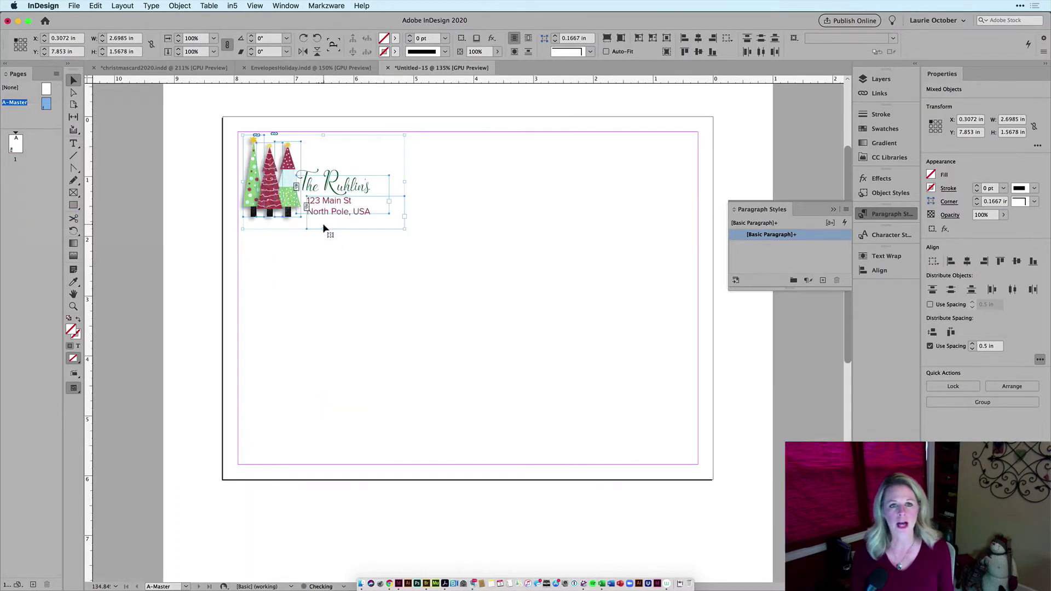
{"action": "left_click", "coordinate": [326, 291]}
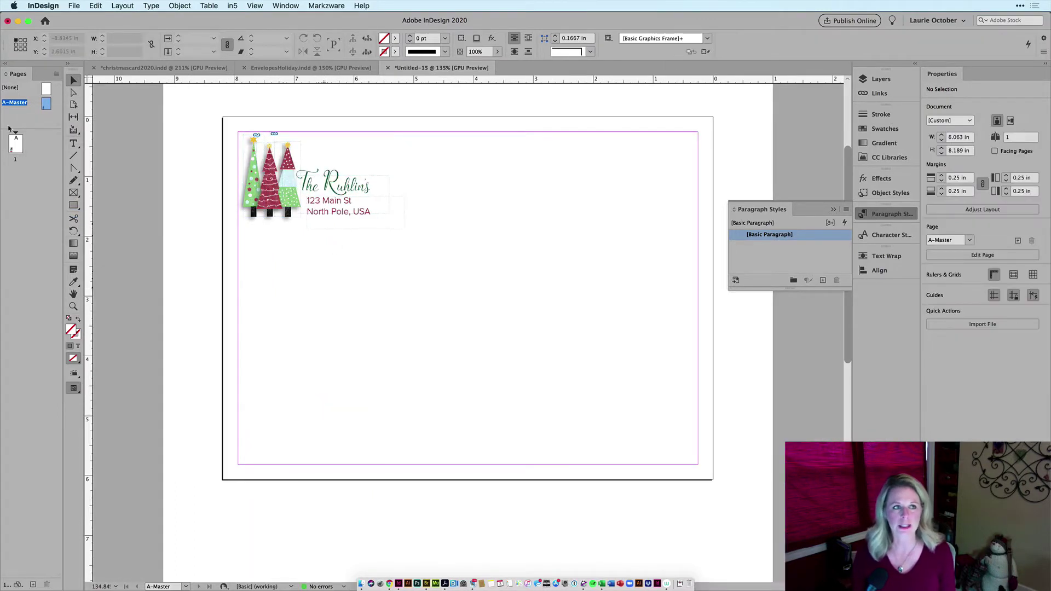
- Rotate page 1's spread view 90° clockwise, then return to A-Master
{"action": "double_click", "coordinate": [15, 147]}
{"action": "right_click", "coordinate": [16, 145]}
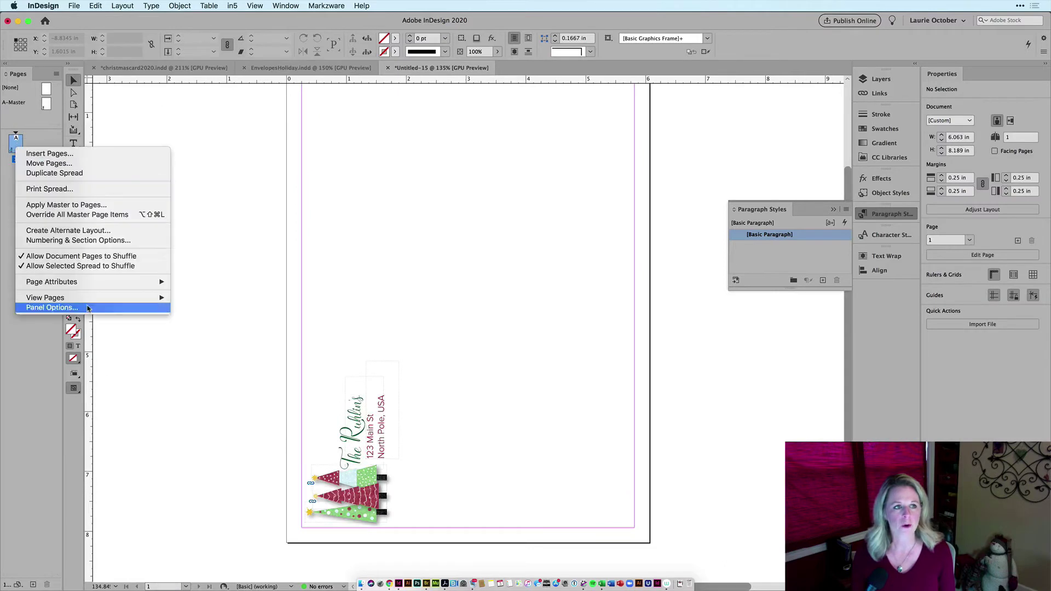
{"action": "mouse_move", "coordinate": [108, 283]}
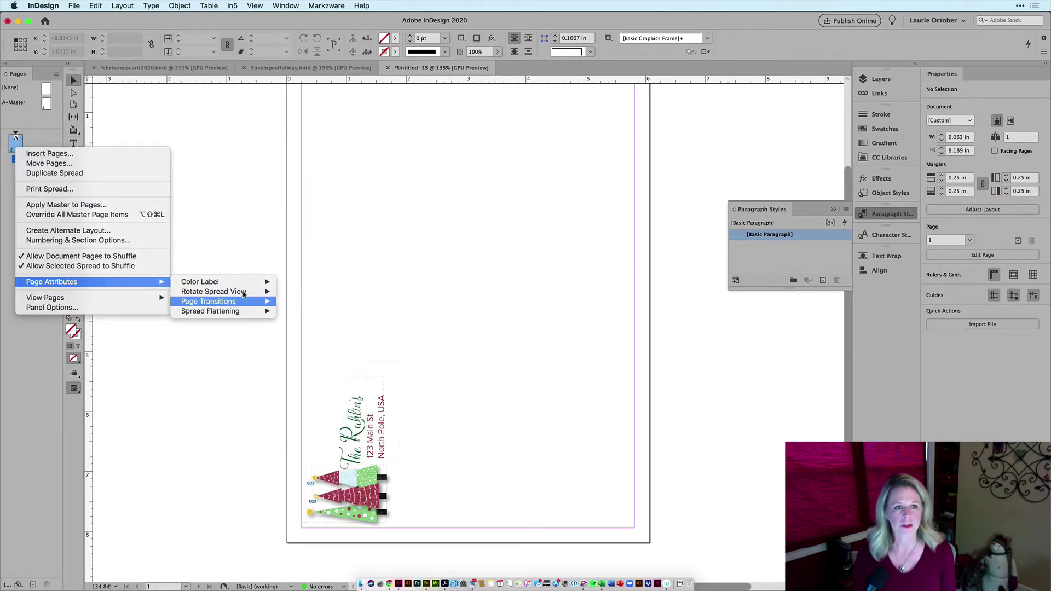
{"action": "mouse_move", "coordinate": [244, 291]}
{"action": "left_click", "coordinate": [290, 294]}
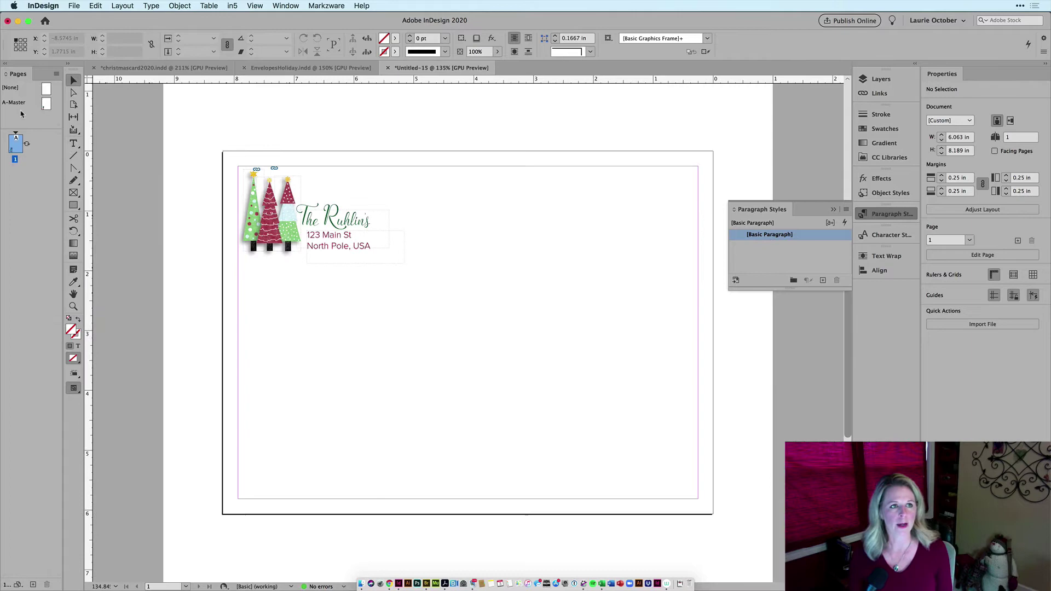
{"action": "double_click", "coordinate": [20, 104]}
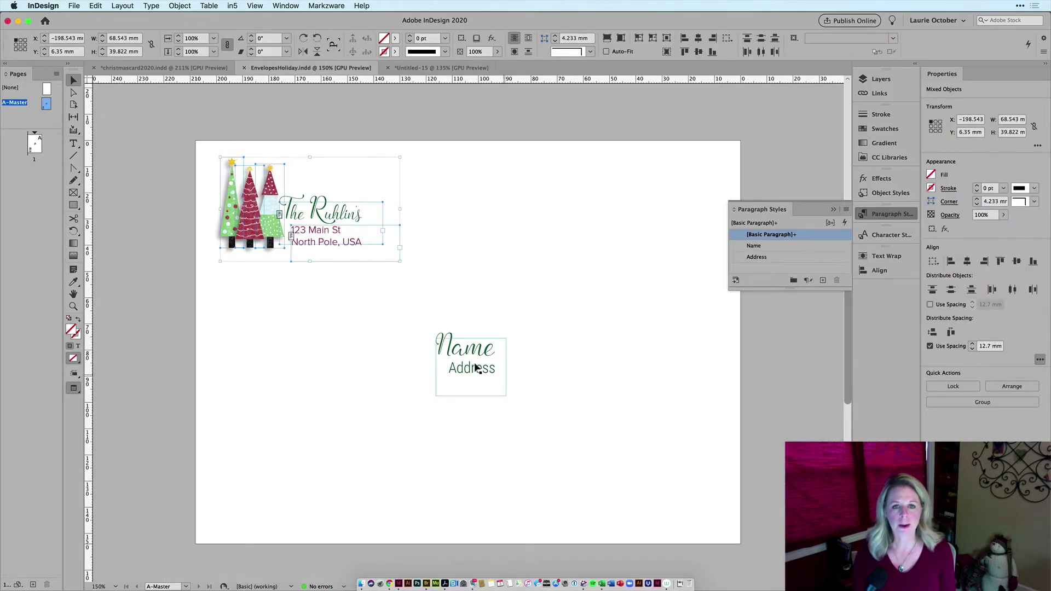
- Bring the Name and Address styles over by pasting EnvelopesHoliday's name/address frame, then delete it
{"action": "left_click", "coordinate": [476, 367]}
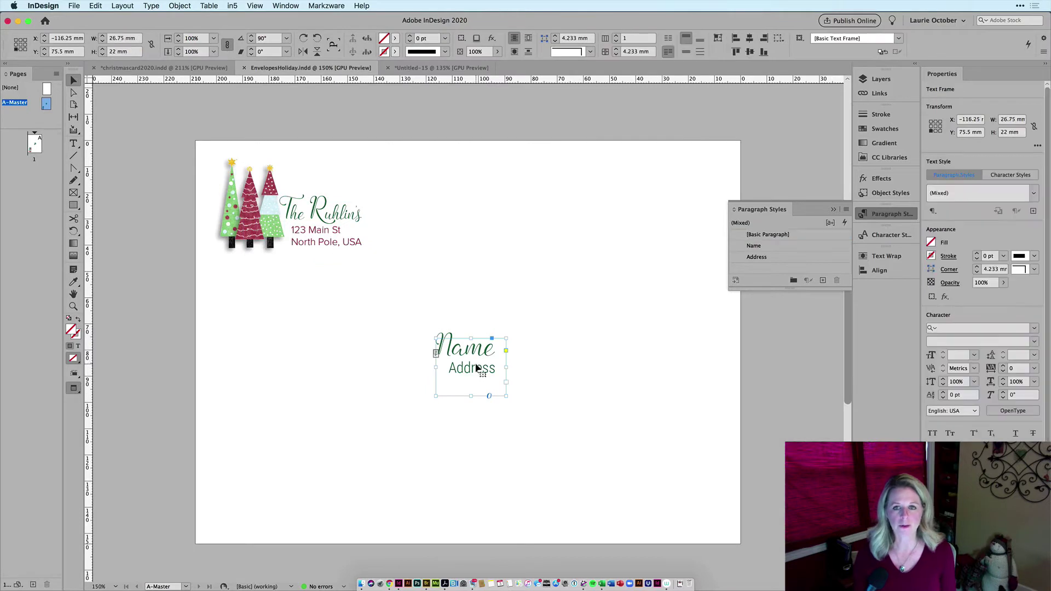
{"action": "left_click", "coordinate": [441, 67]}
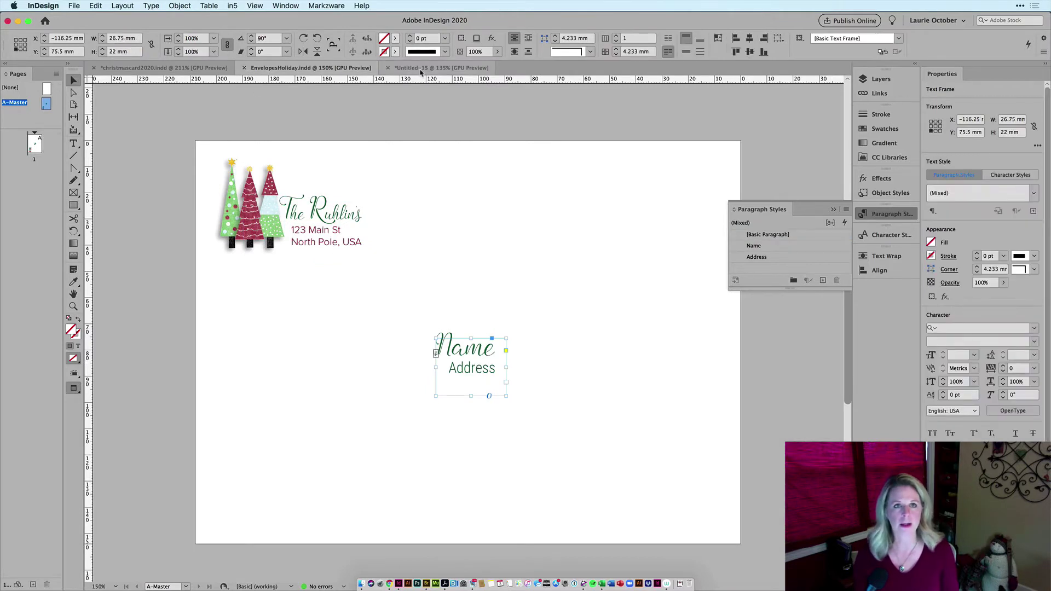
{"action": "key", "text": "super+v"}
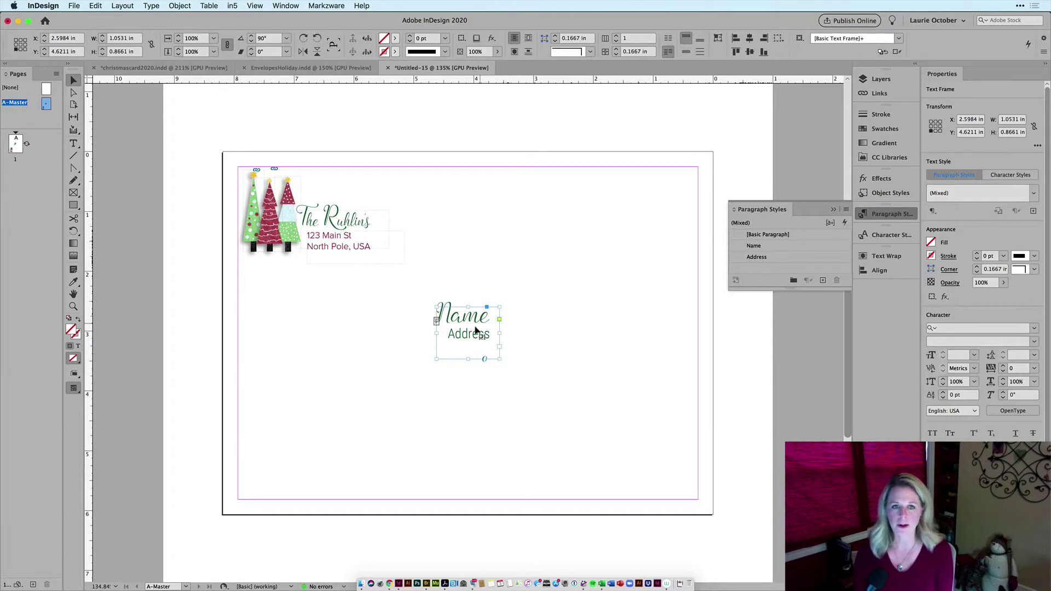
{"action": "key", "text": "BackSpace"}
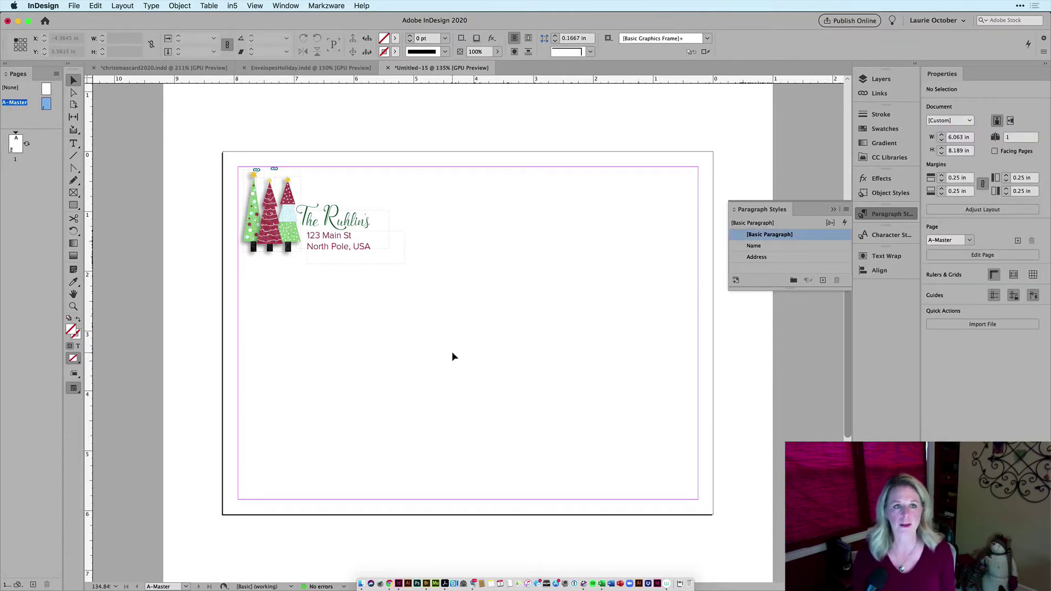
- Draw an empty text frame across the envelope's lower middle
{"action": "left_click", "coordinate": [73, 143]}
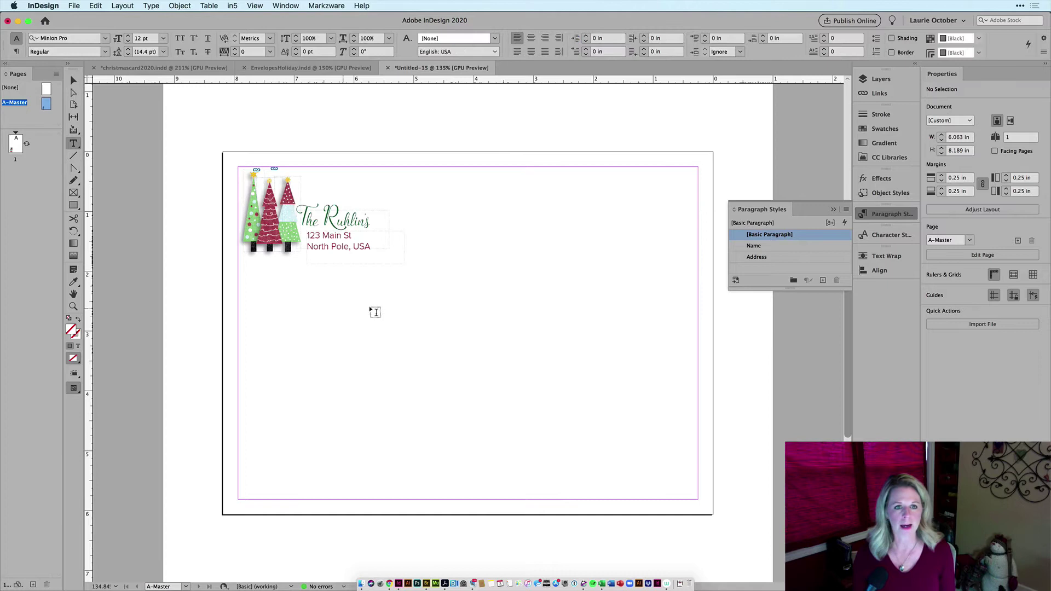
{"action": "left_click_drag", "start_coordinate": [374, 306], "coordinate": [672, 476]}
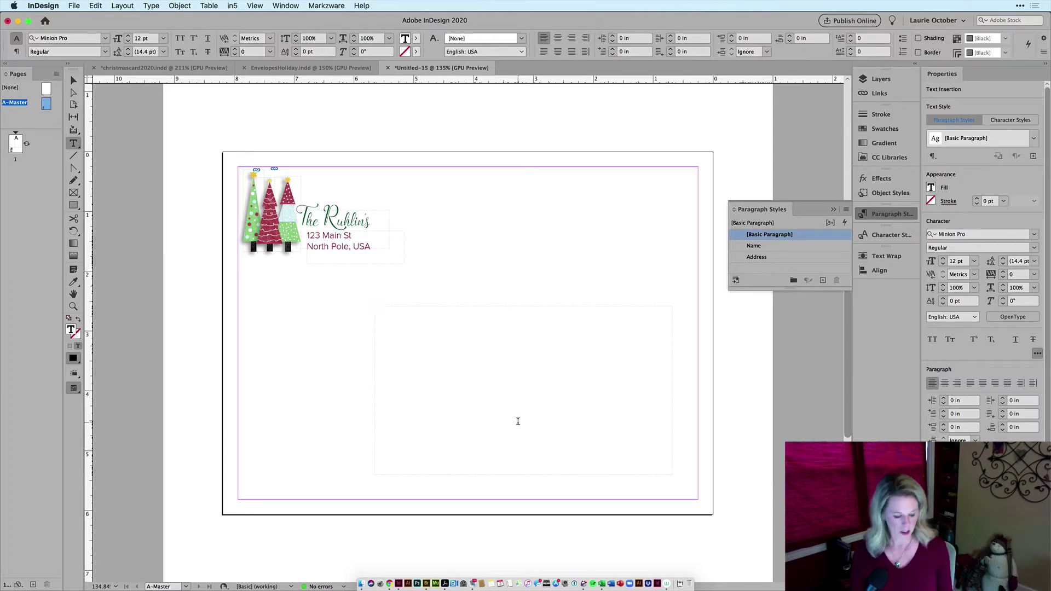
{"action": "left_click", "coordinate": [603, 584]}
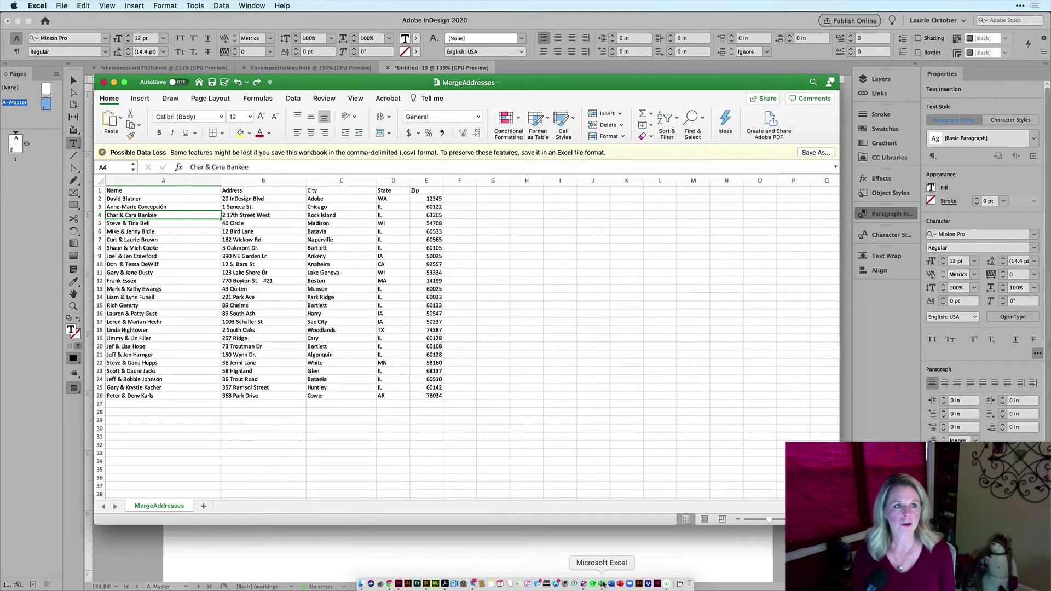
- Check the Name and Address headers and confirm Save As stays Macintosh Comma Separated (.csv), then cancel
{"action": "left_click", "coordinate": [158, 191]}
{"action": "left_click", "coordinate": [241, 191]}
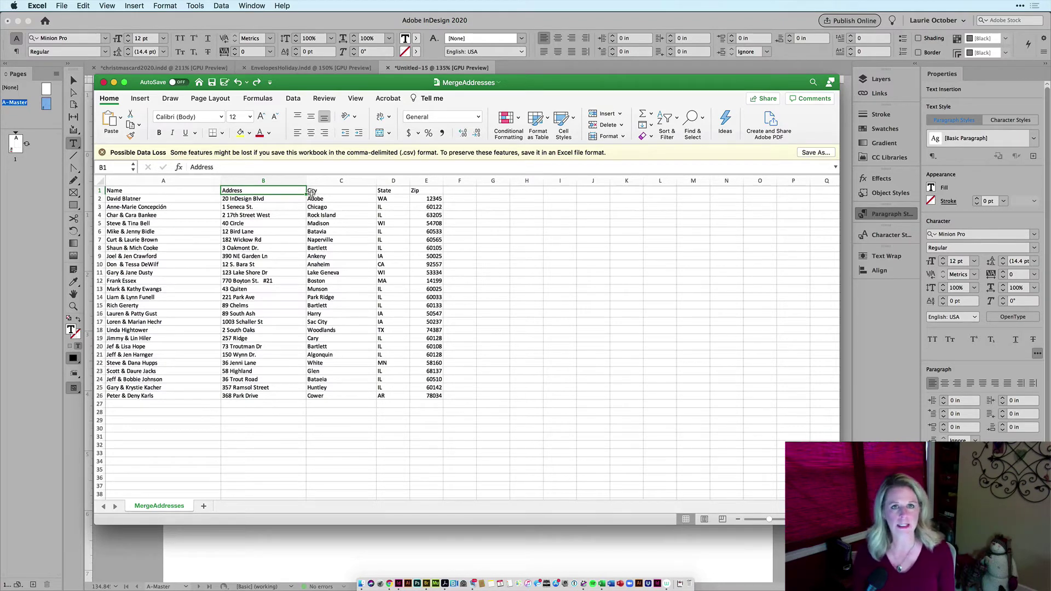
{"action": "left_click", "coordinate": [67, 7]}
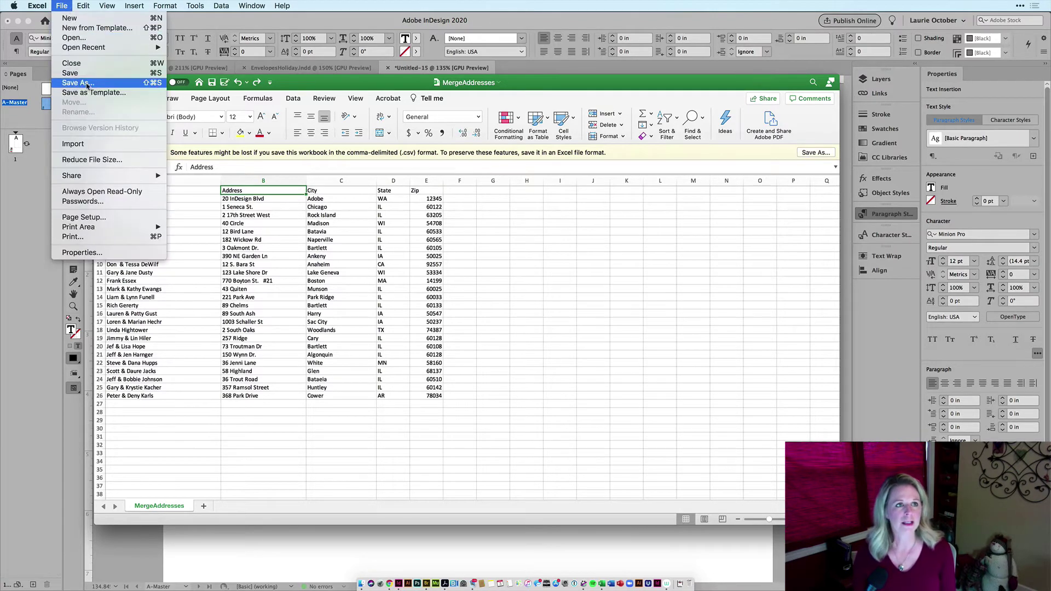
{"action": "left_click", "coordinate": [73, 87]}
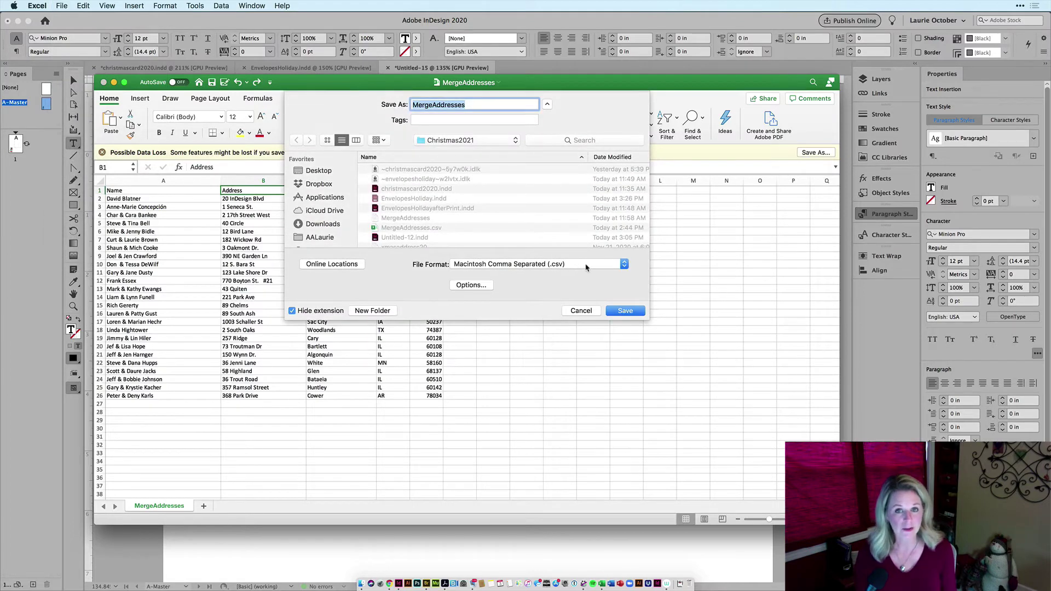
{"action": "left_click", "coordinate": [586, 265]}
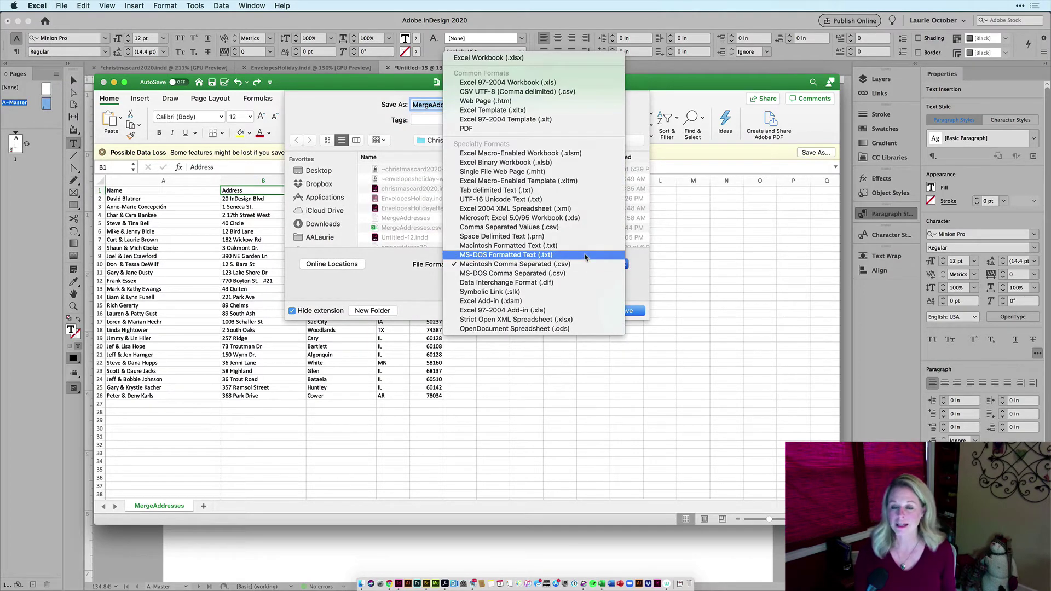
{"action": "left_click", "coordinate": [635, 276]}
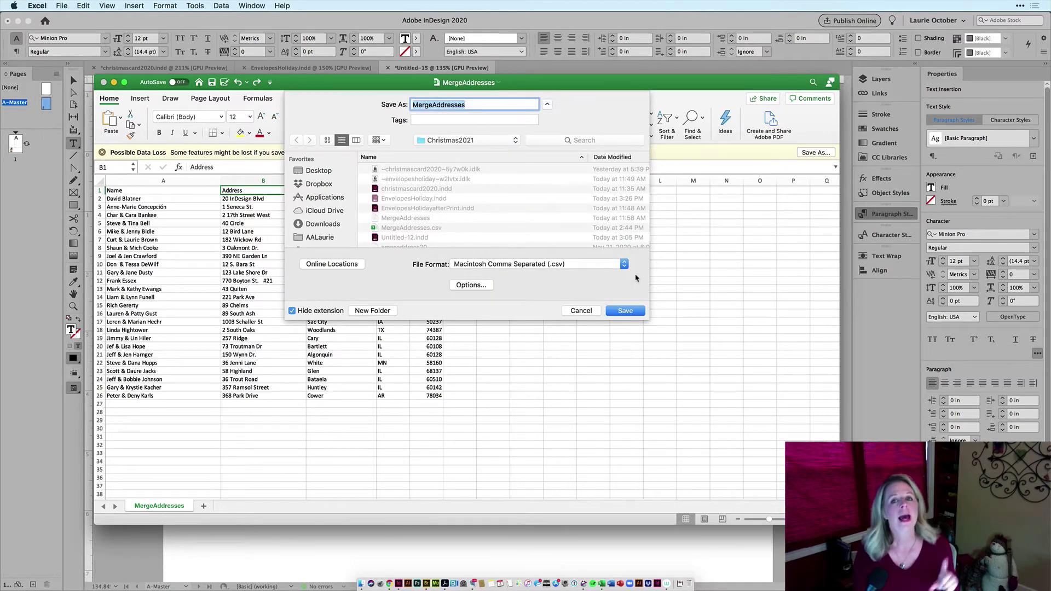
{"action": "left_click", "coordinate": [580, 311]}
{"action": "left_click", "coordinate": [515, 548]}
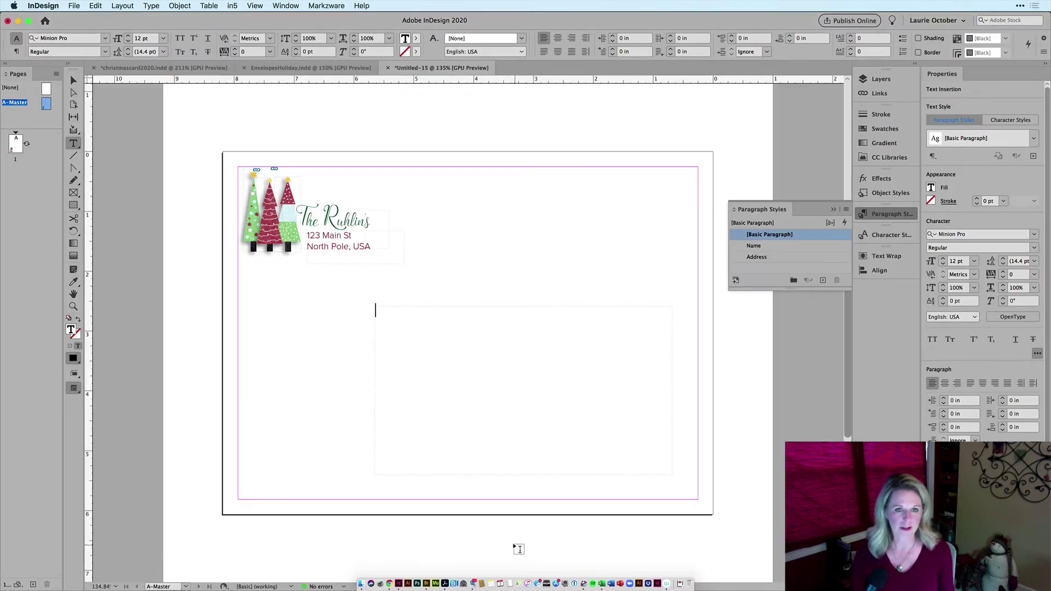
- Open the Data Merge panel from Window > Utilities and choose Select Data Source
{"action": "left_click", "coordinate": [286, 5]}
{"action": "mouse_move", "coordinate": [357, 281]}
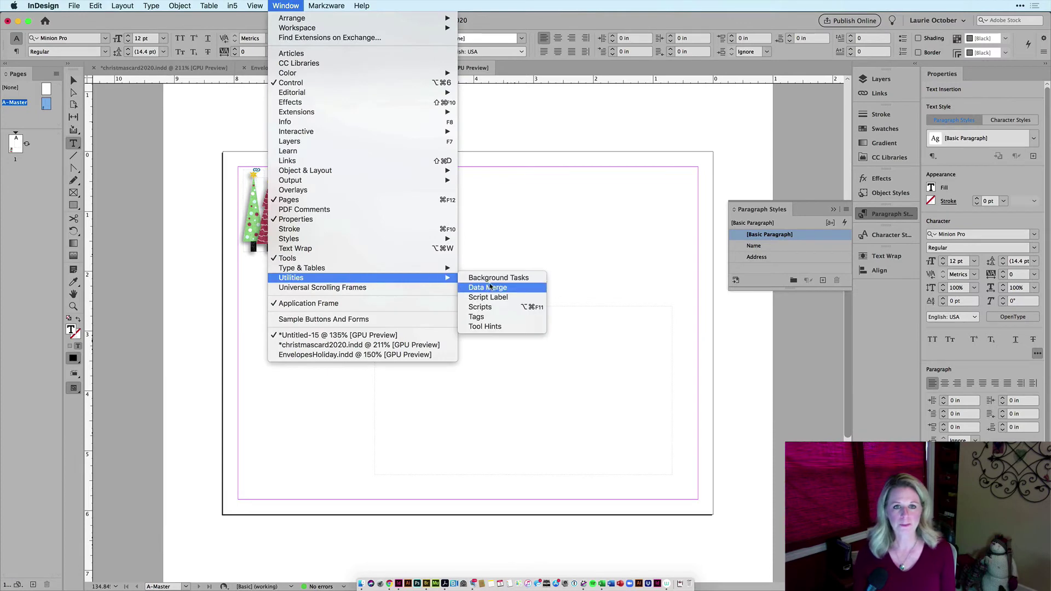
{"action": "left_click", "coordinate": [527, 289]}
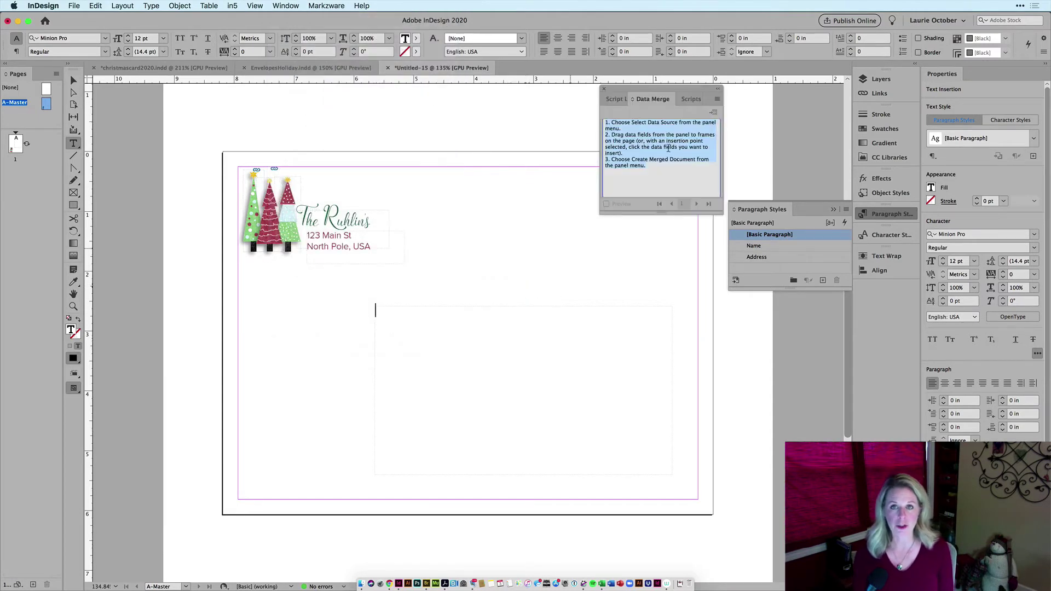
{"action": "left_click", "coordinate": [717, 99]}
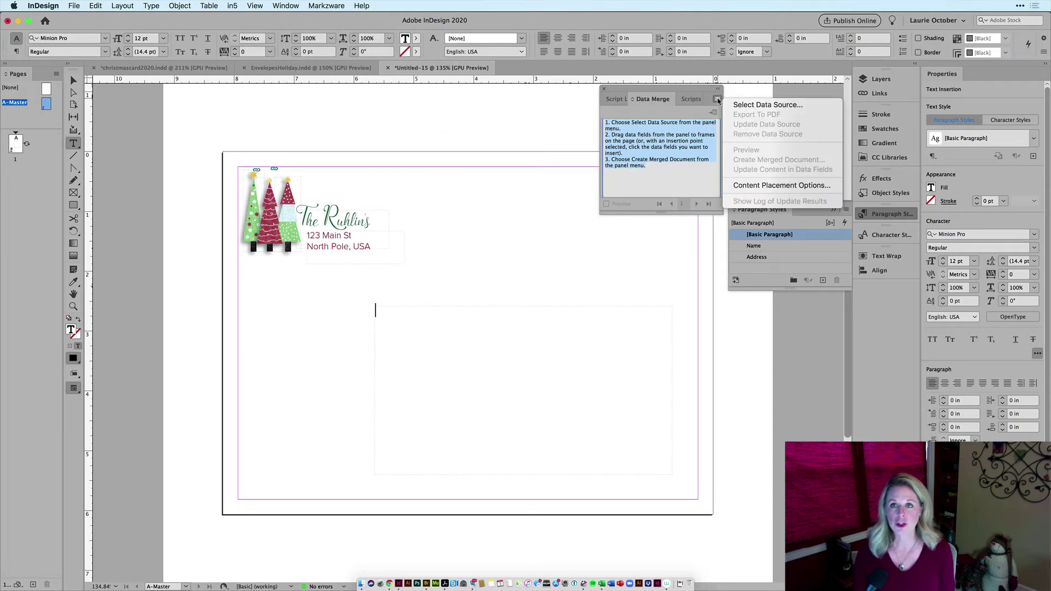
{"action": "left_click", "coordinate": [758, 105]}
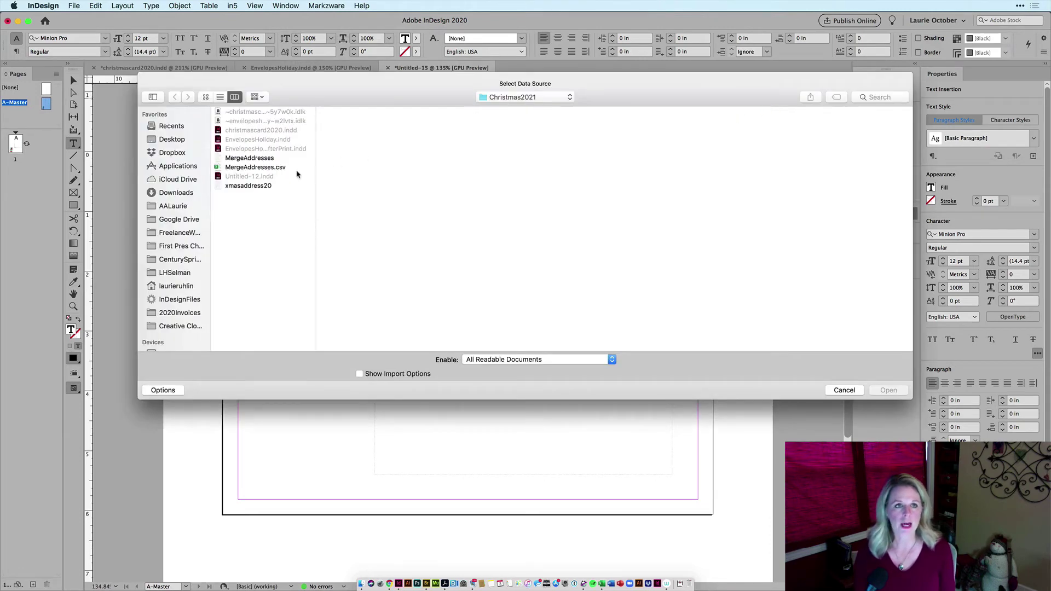
- Load MergeAddresses.csv as the data source and insert the <<Name>> field on the first line
{"action": "left_click", "coordinate": [262, 167]}
{"action": "left_click", "coordinate": [888, 390]}
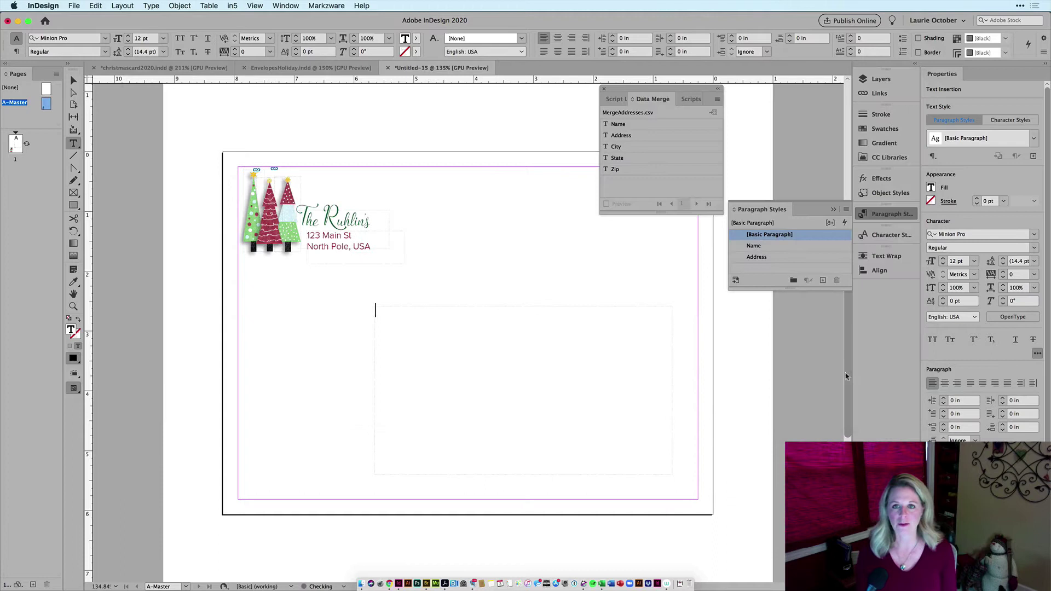
{"action": "left_click", "coordinate": [619, 124]}
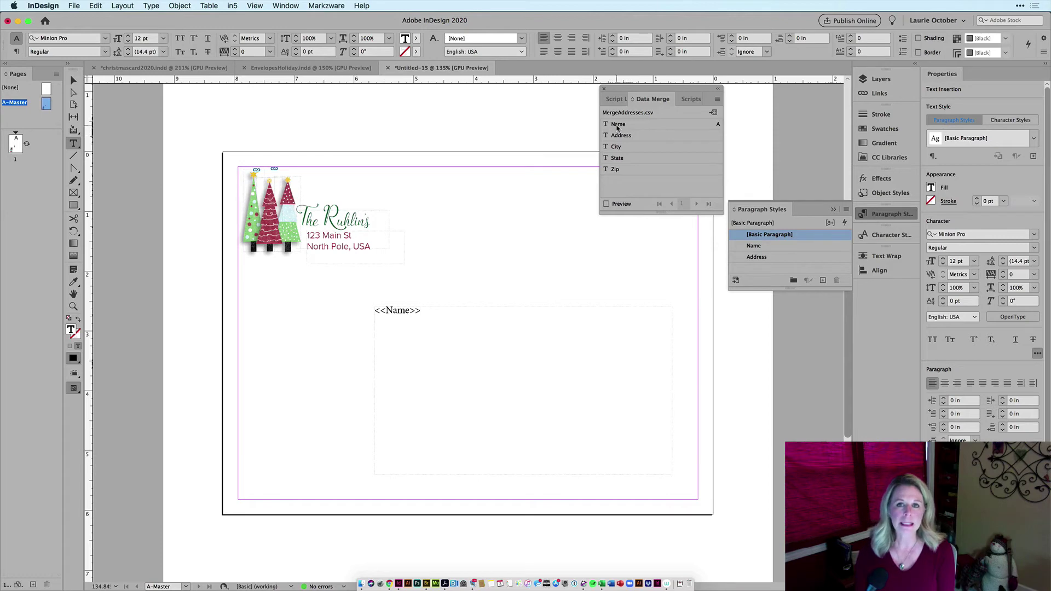
{"action": "key", "text": "Return"}
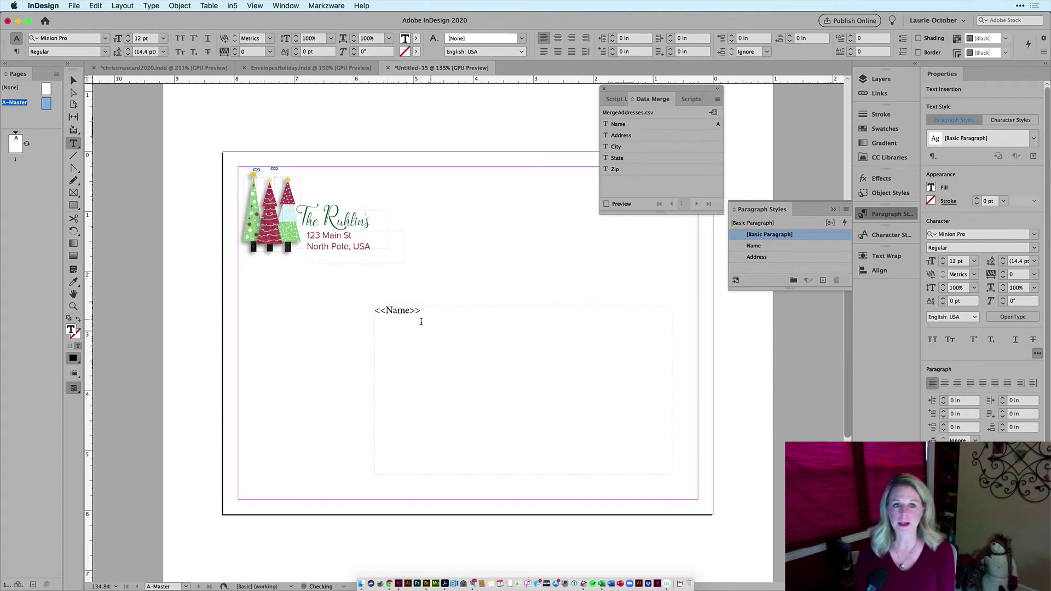
- Add <<Address>> and a '<<City>>, <<State>> <<Zip>>' line below the name
{"action": "left_click", "coordinate": [638, 140]}
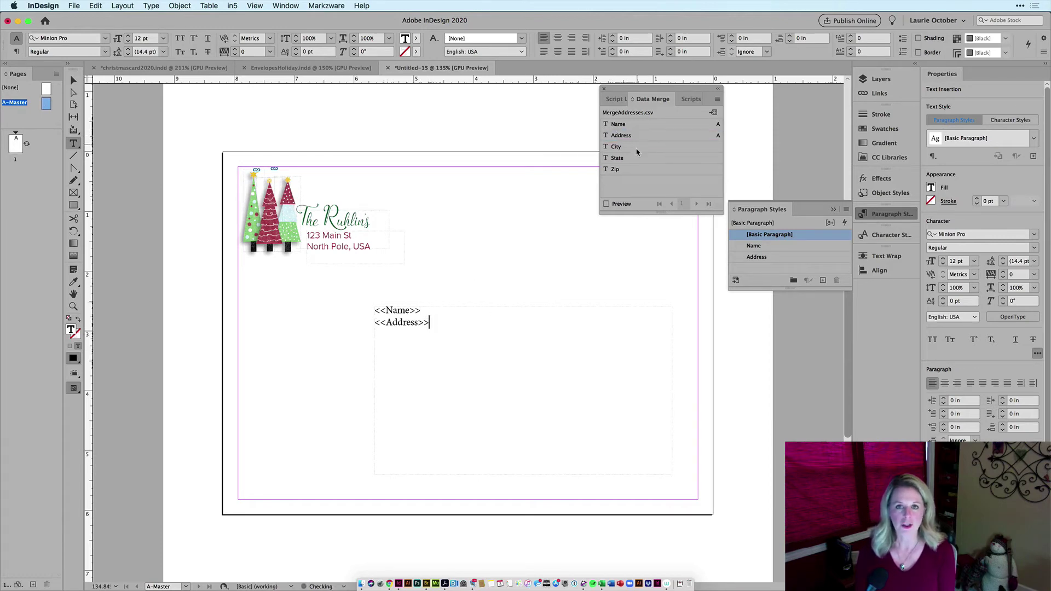
{"action": "left_click", "coordinate": [631, 148]}
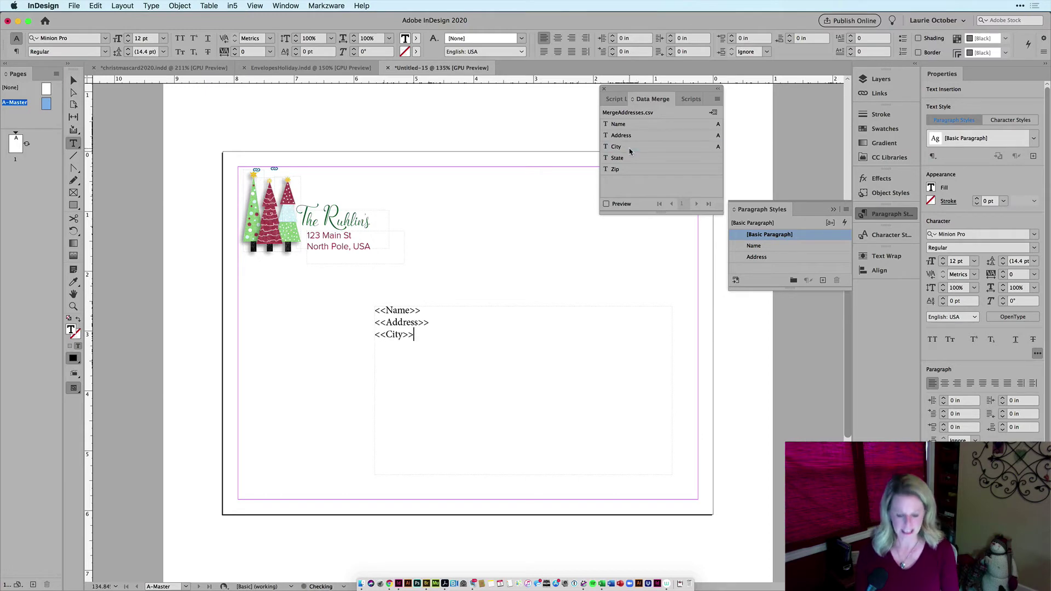
{"action": "type", "text": ","}
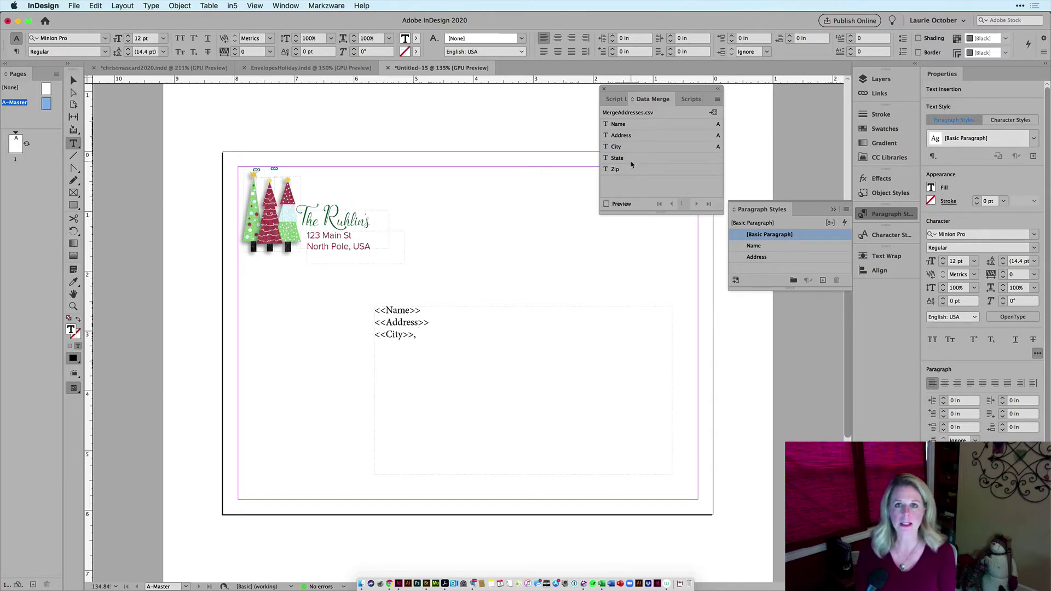
{"action": "left_click", "coordinate": [629, 159]}
{"action": "left_click", "coordinate": [632, 171]}
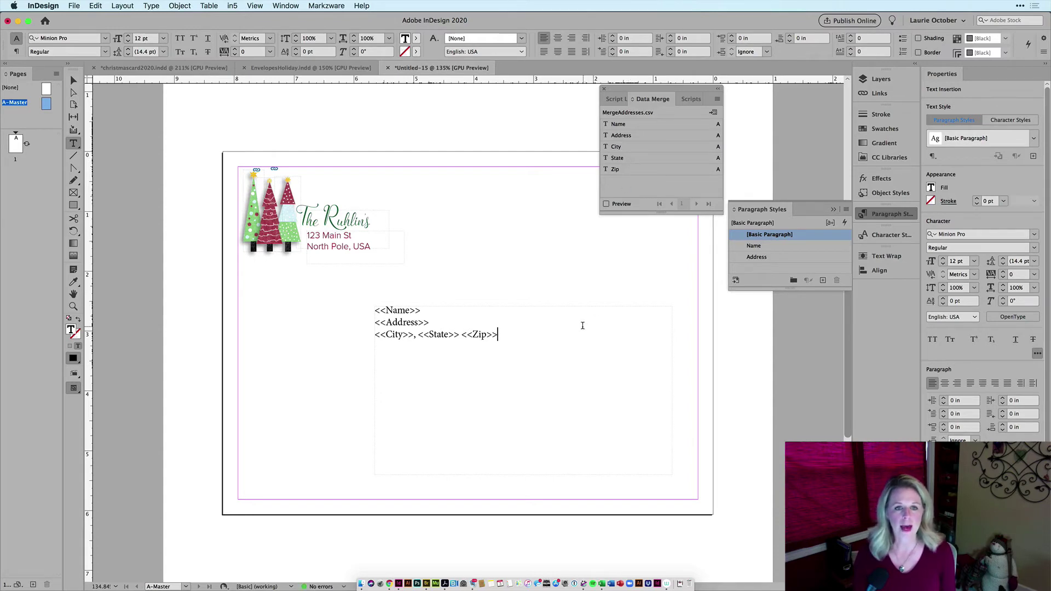
- Apply the Address style to the two address lines and the Name style to the name line
{"action": "left_click_drag", "start_coordinate": [375, 322], "coordinate": [583, 335]}
{"action": "left_click", "coordinate": [757, 257]}
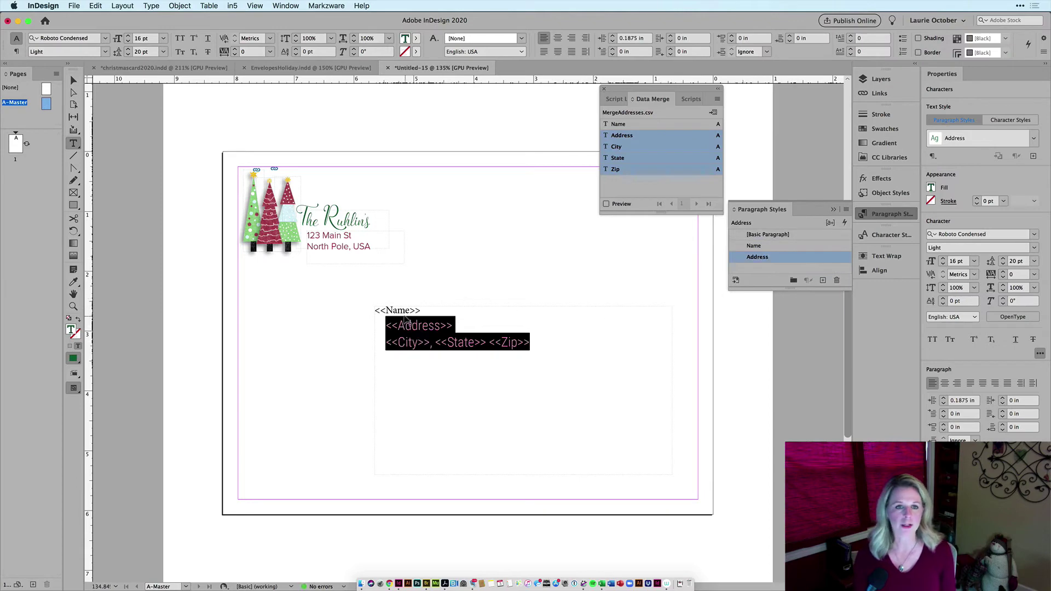
{"action": "triple_click", "coordinate": [453, 303]}
{"action": "left_click", "coordinate": [754, 245]}
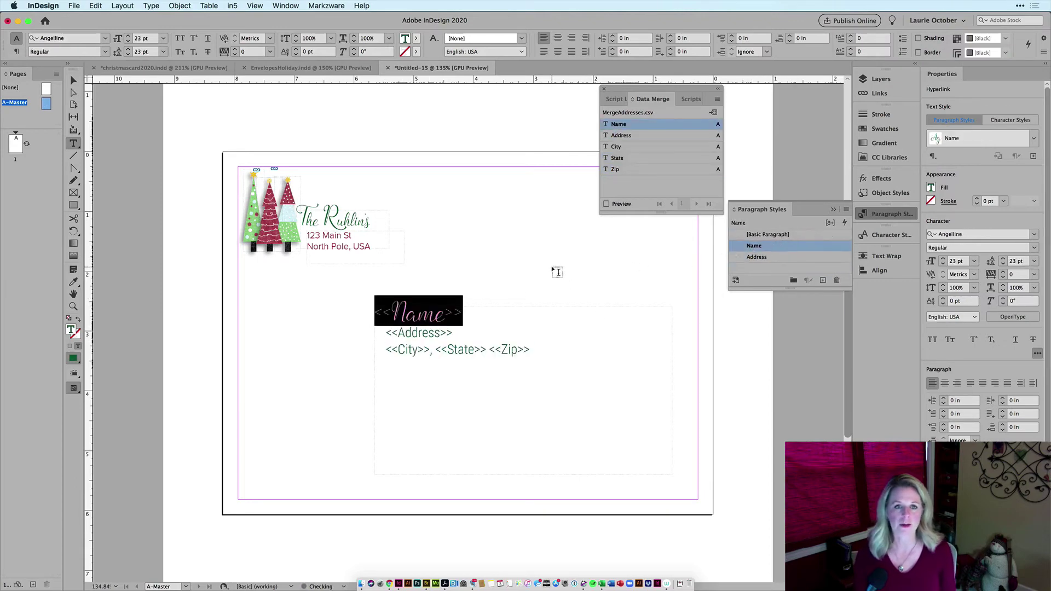
{"action": "left_click", "coordinate": [496, 333]}
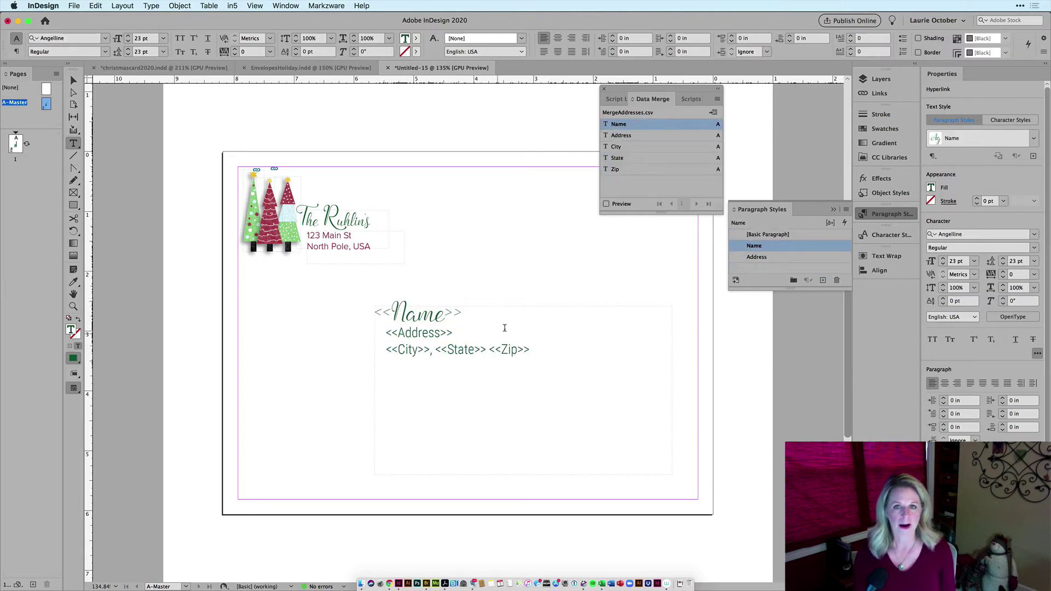
- Turn on merge preview and step through records 1–3, ending on the first record
{"action": "left_click", "coordinate": [606, 204]}
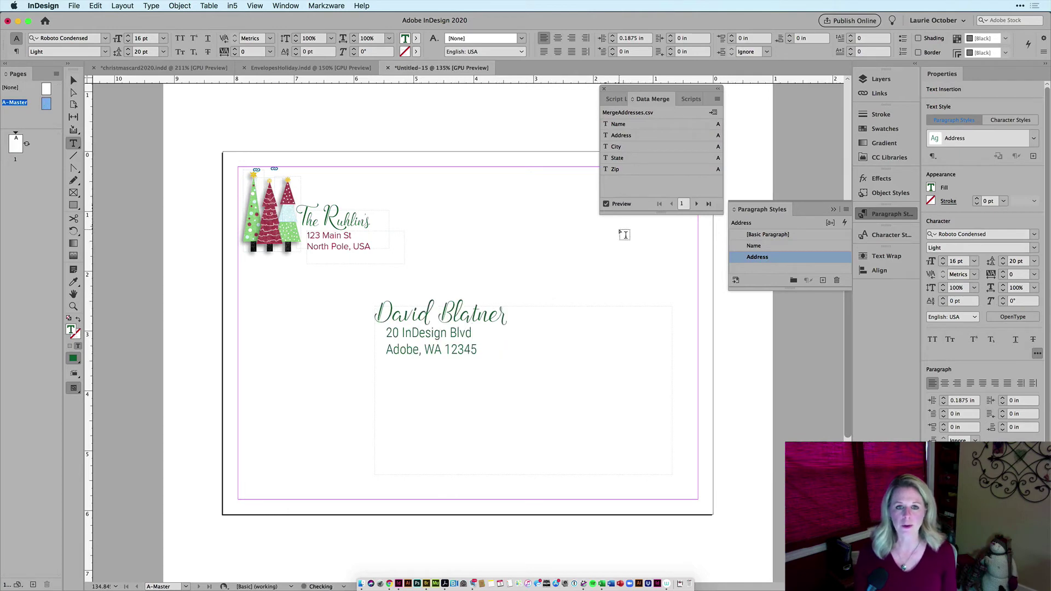
{"action": "left_click", "coordinate": [606, 204]}
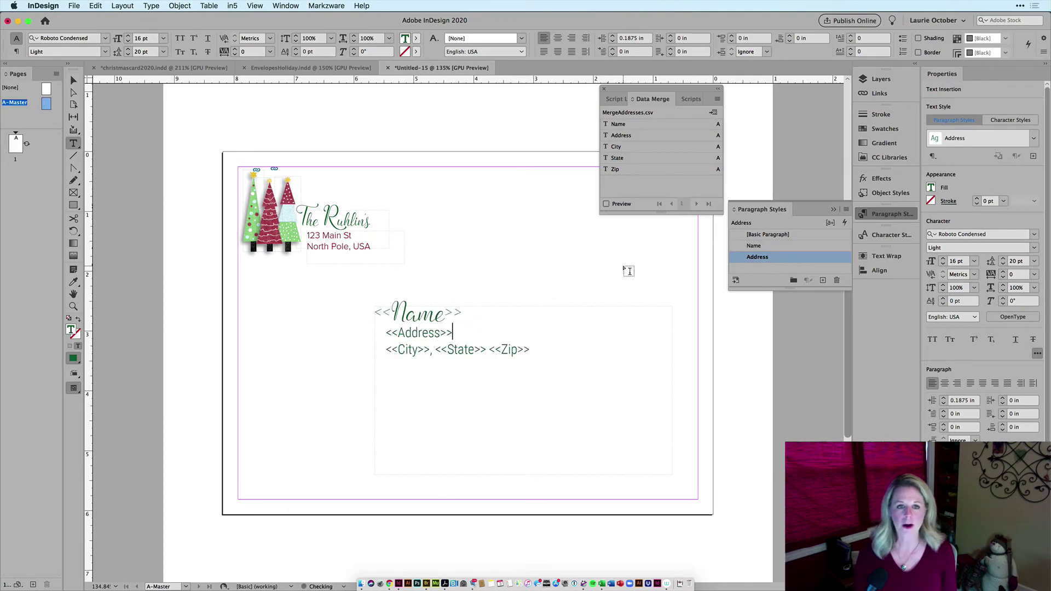
{"action": "left_click", "coordinate": [606, 204]}
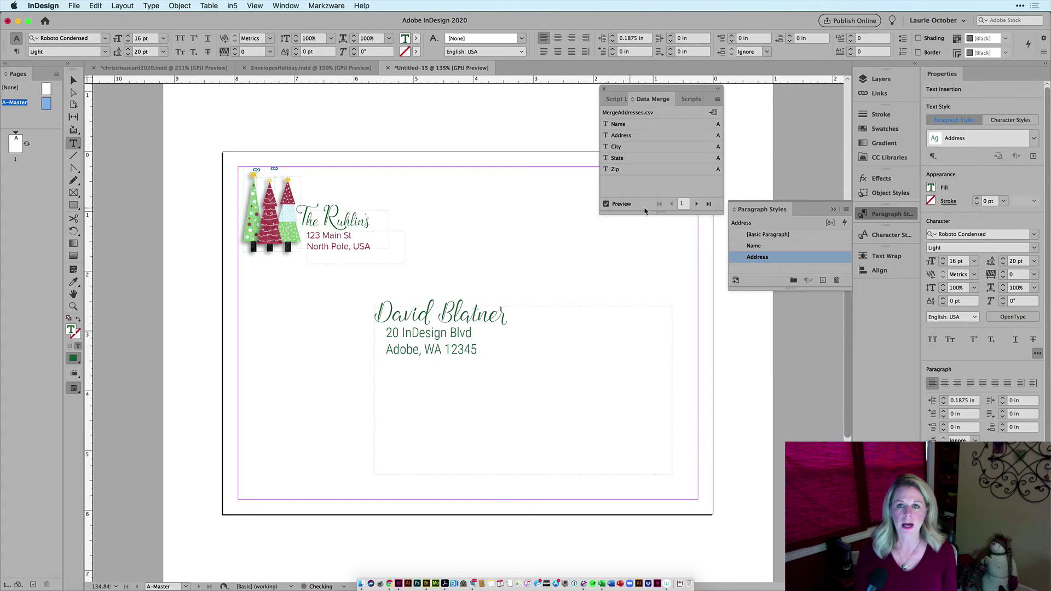
{"action": "left_click", "coordinate": [697, 204]}
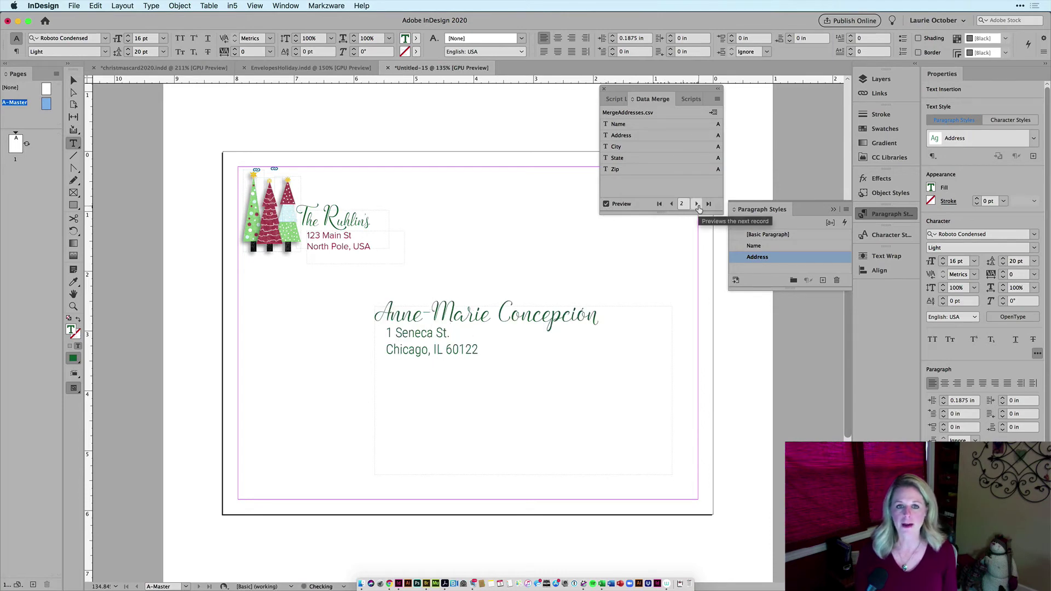
{"action": "left_click", "coordinate": [697, 204]}
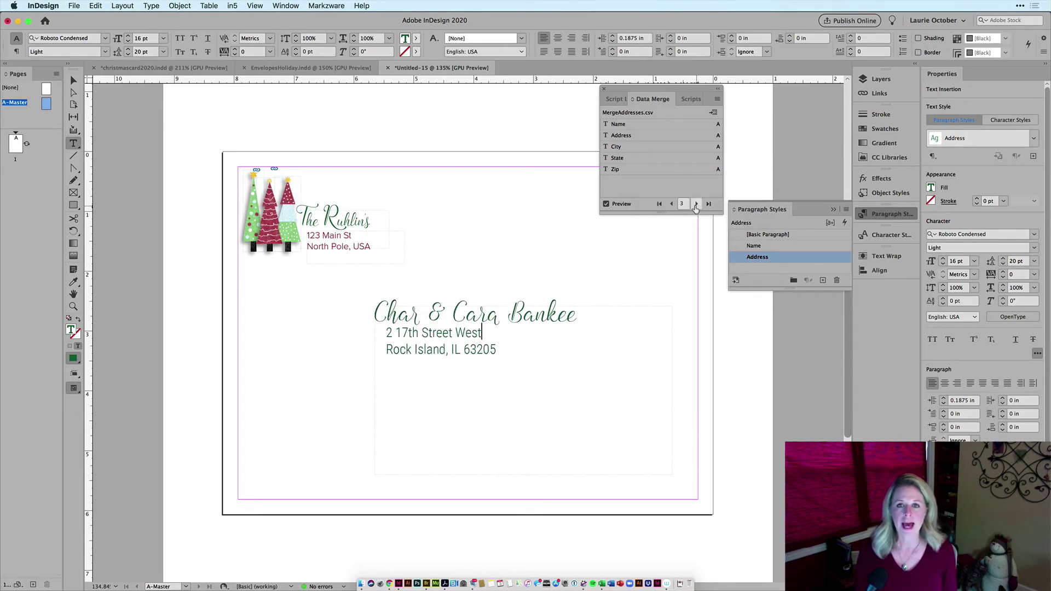
{"action": "left_click", "coordinate": [672, 204]}
{"action": "left_click", "coordinate": [671, 205]}
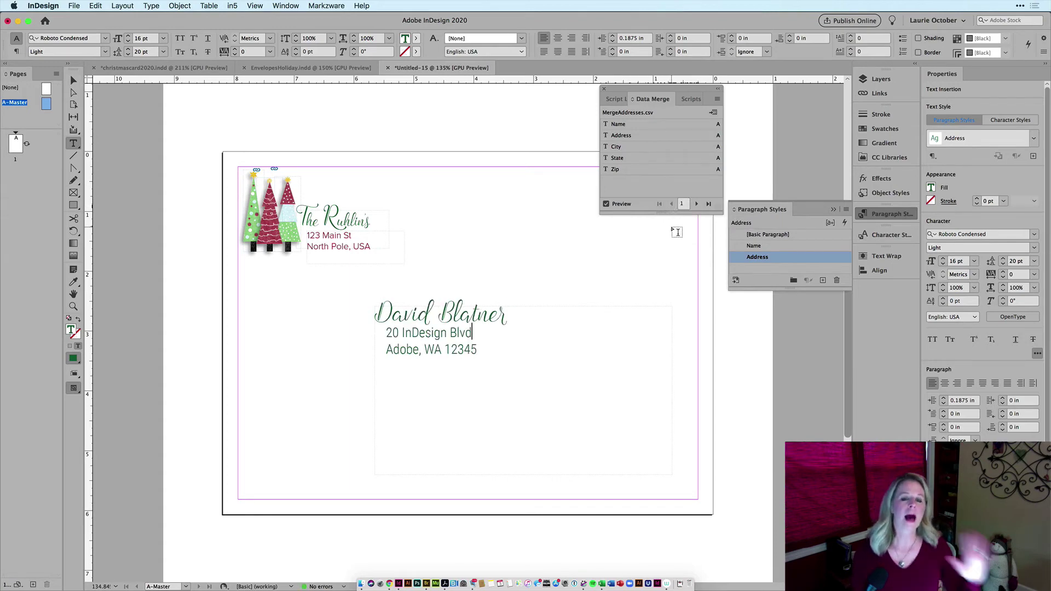
- Merge all records into a new document, one envelope per page
{"action": "left_click", "coordinate": [717, 99]}
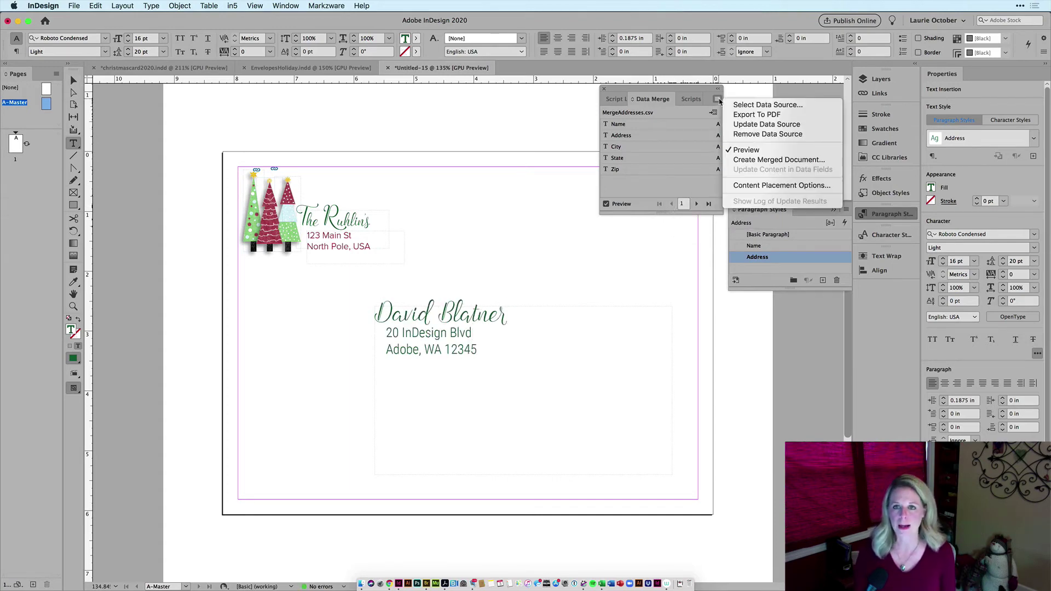
{"action": "left_click", "coordinate": [811, 161]}
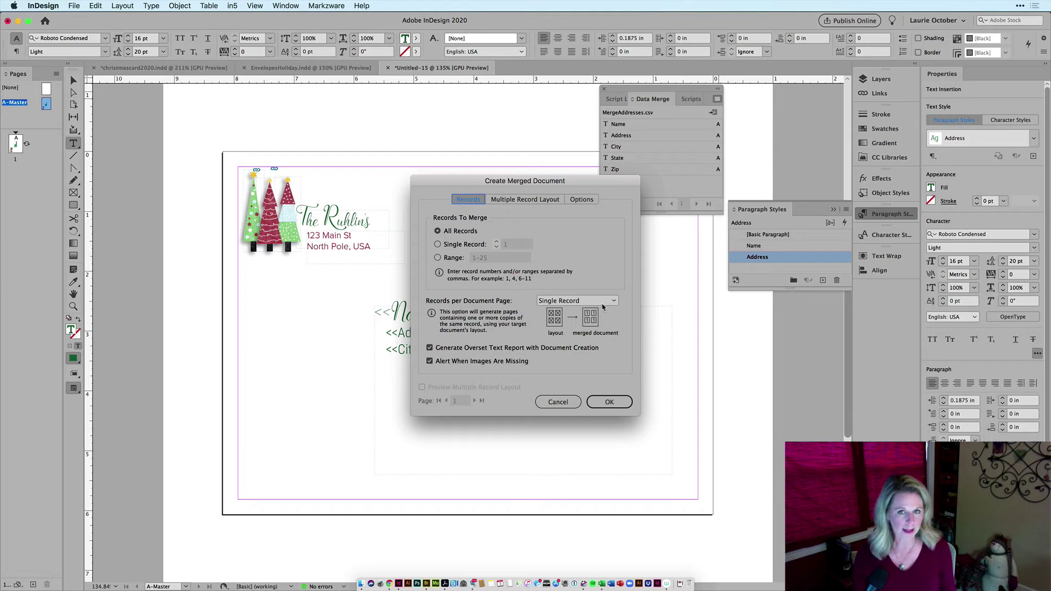
{"action": "left_click", "coordinate": [614, 403]}
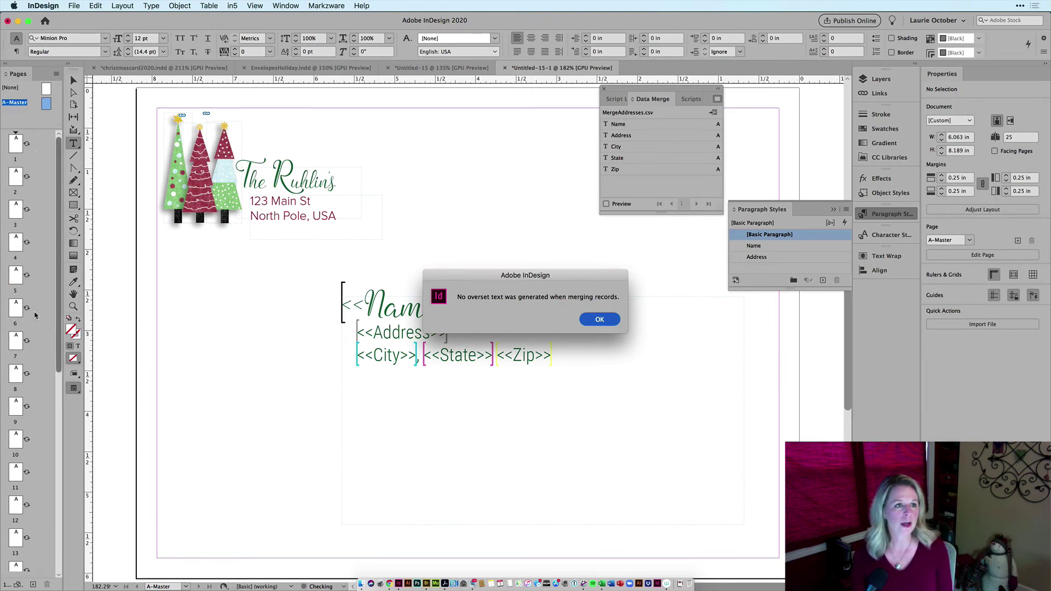
- Dismiss the overset-text alert and check pages 1, 2 and 3 in Preview mode
{"action": "left_click", "coordinate": [608, 319]}
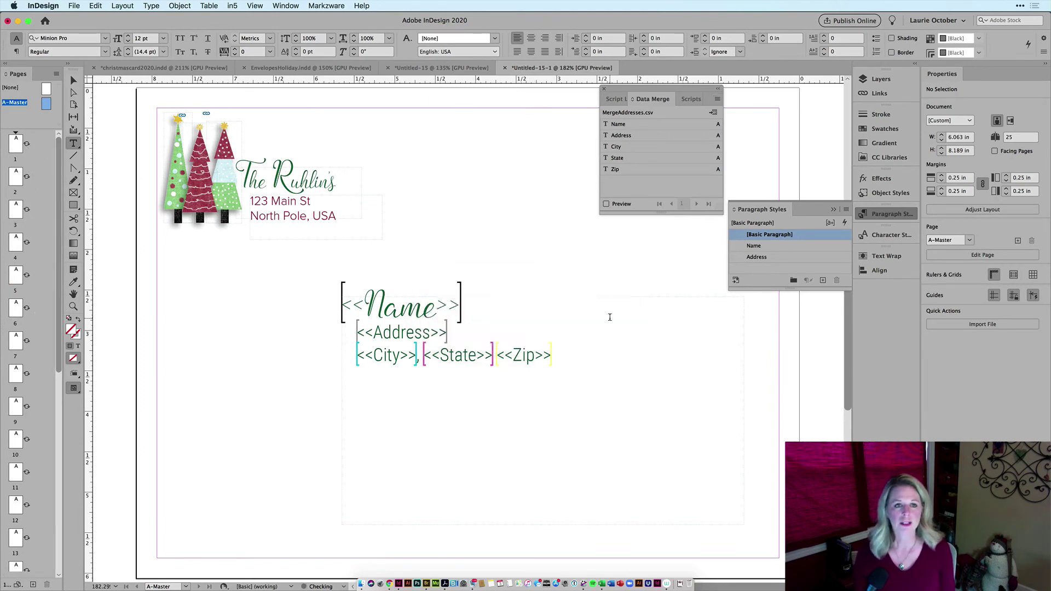
{"action": "double_click", "coordinate": [16, 145]}
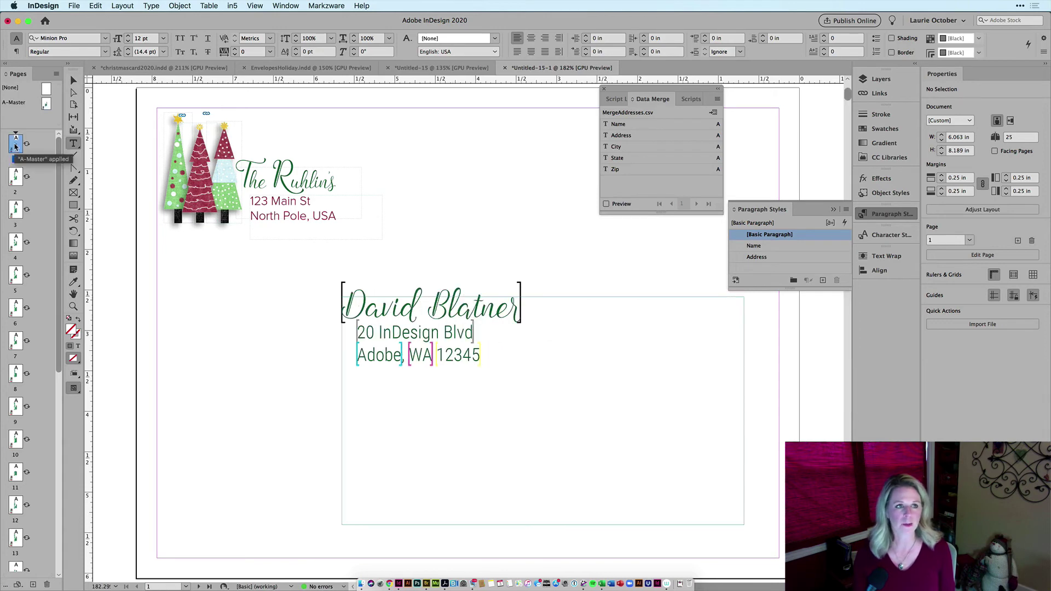
{"action": "double_click", "coordinate": [16, 177]}
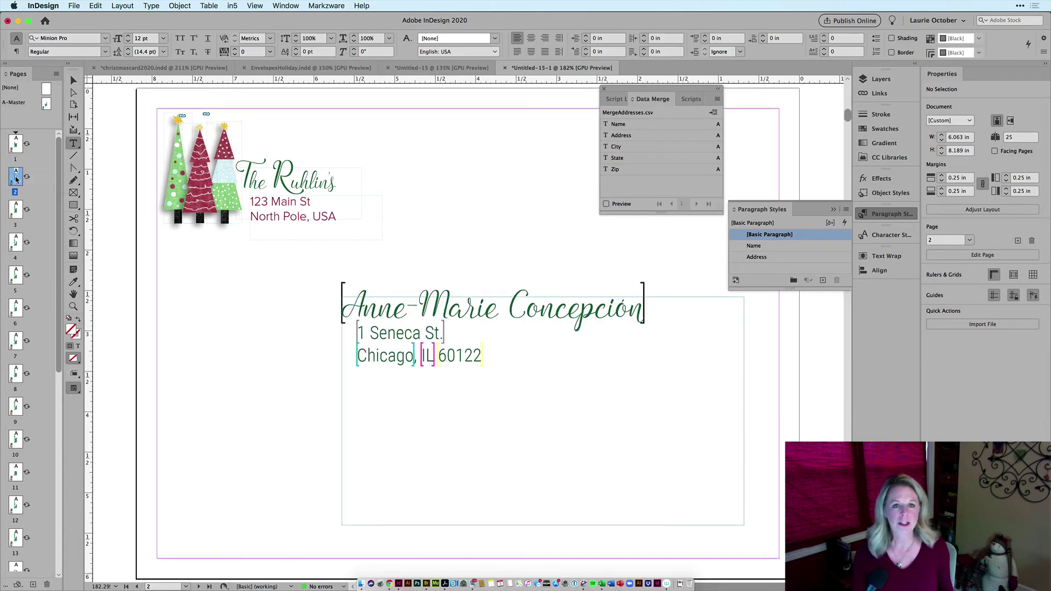
{"action": "key", "text": "v"}
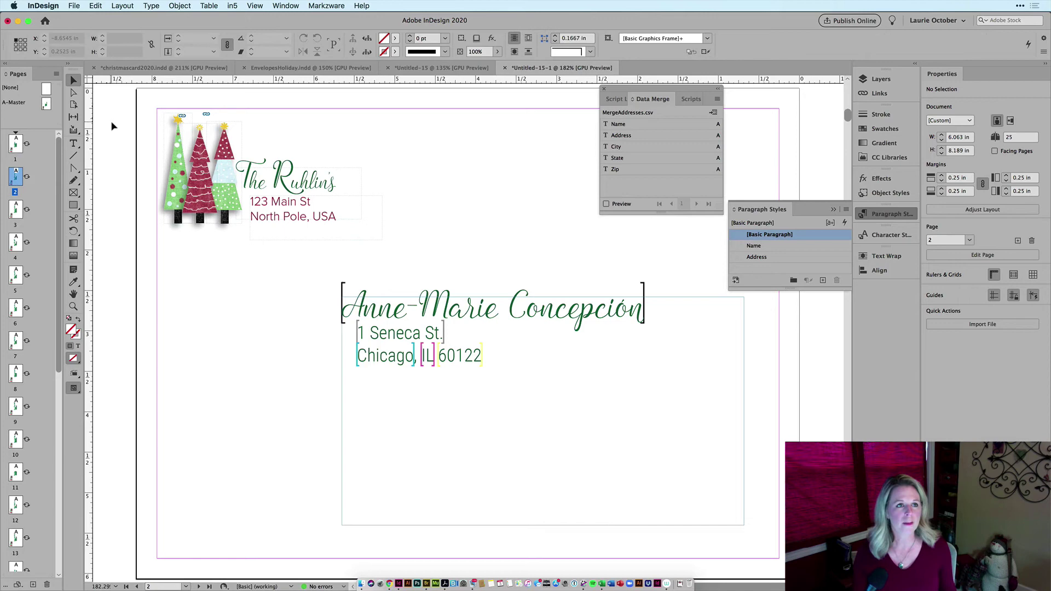
{"action": "key", "text": "w"}
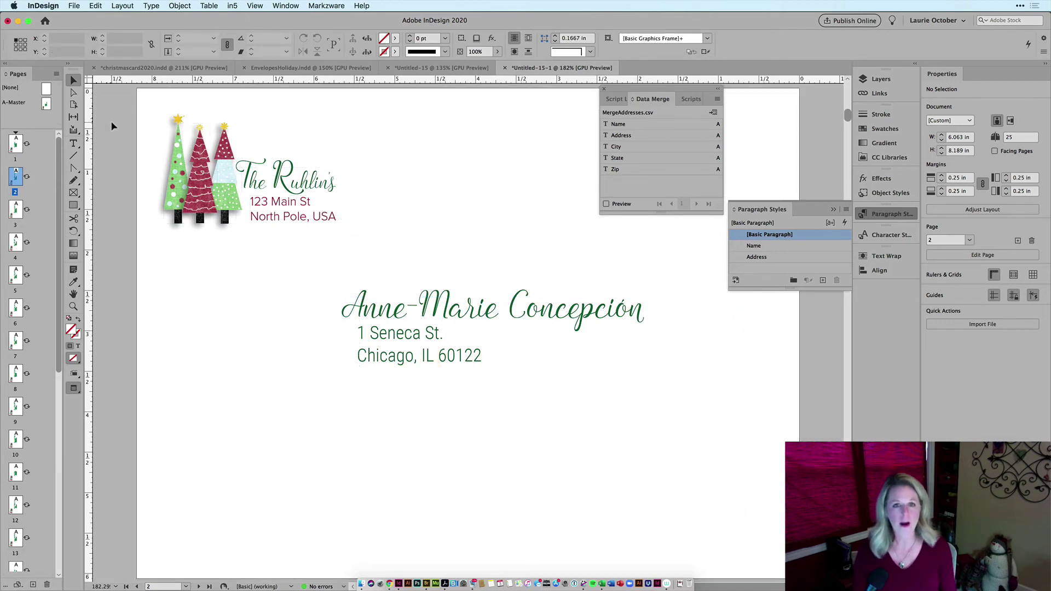
{"action": "double_click", "coordinate": [15, 210]}
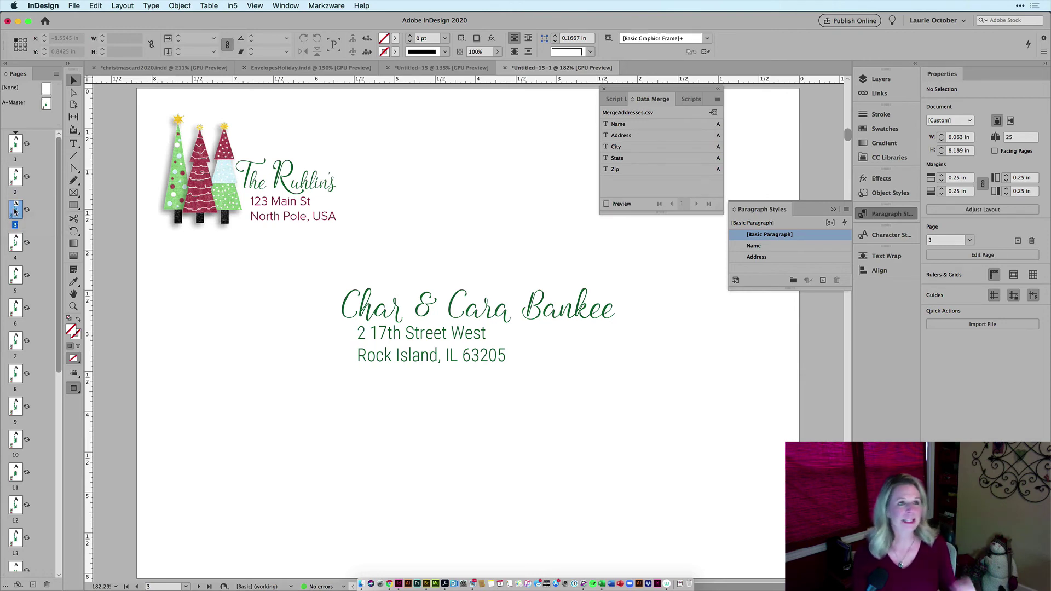
- Move the master address block lower and right, and make the Name style red C=15 M=100 Y=100 K=0
{"action": "double_click", "coordinate": [16, 103]}
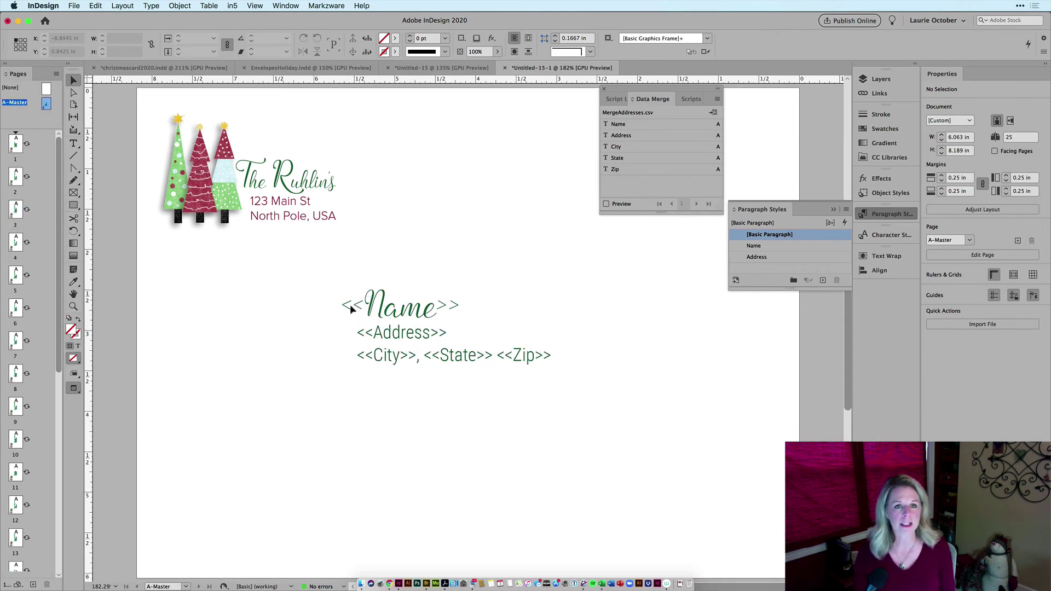
{"action": "left_click_drag", "start_coordinate": [395, 330], "coordinate": [450, 403]}
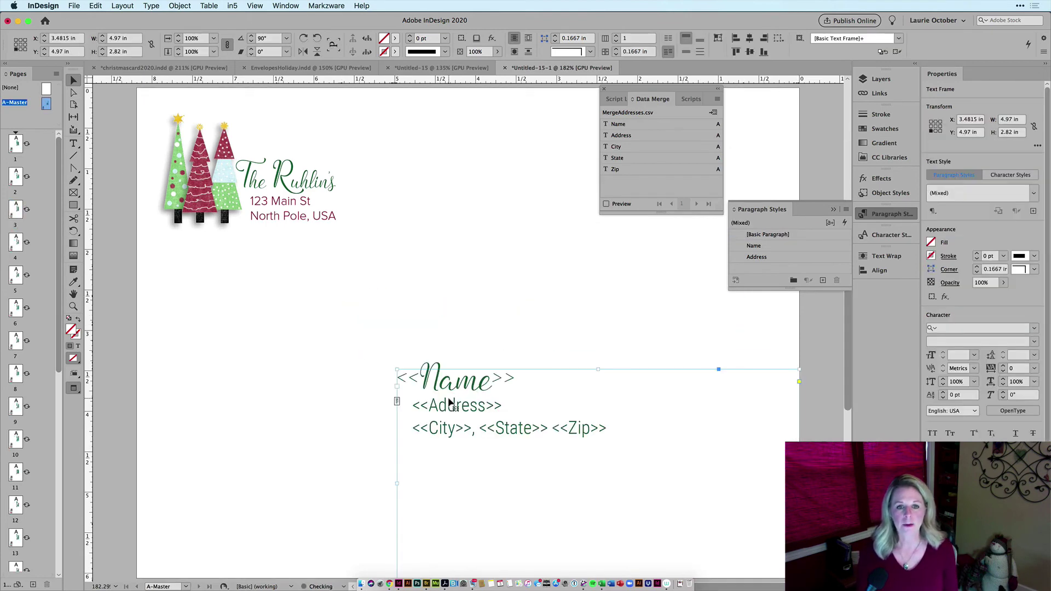
{"action": "right_click", "coordinate": [770, 249]}
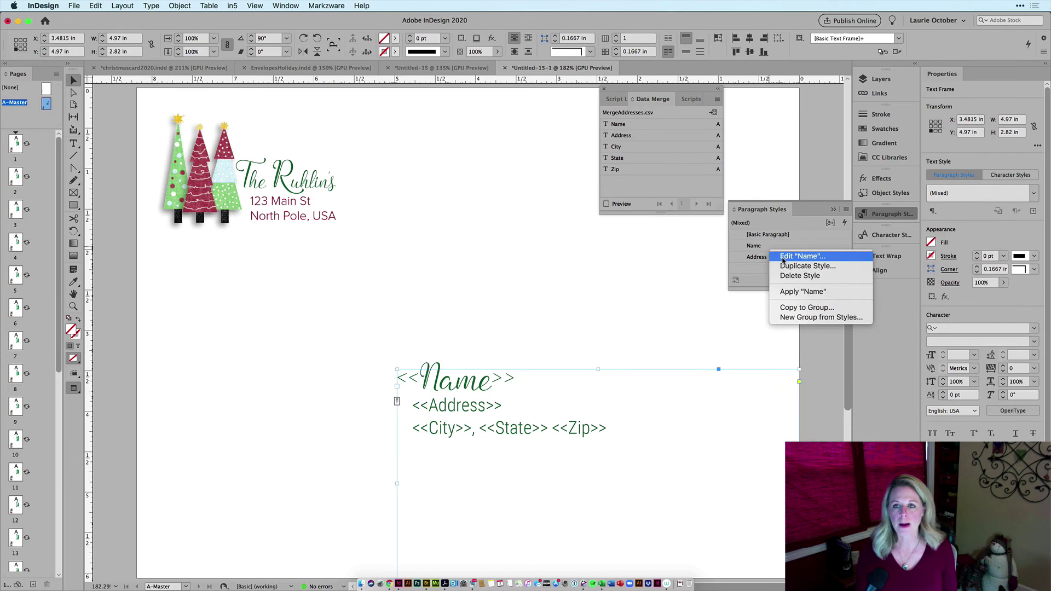
{"action": "left_click", "coordinate": [787, 256]}
{"action": "left_click", "coordinate": [600, 206]}
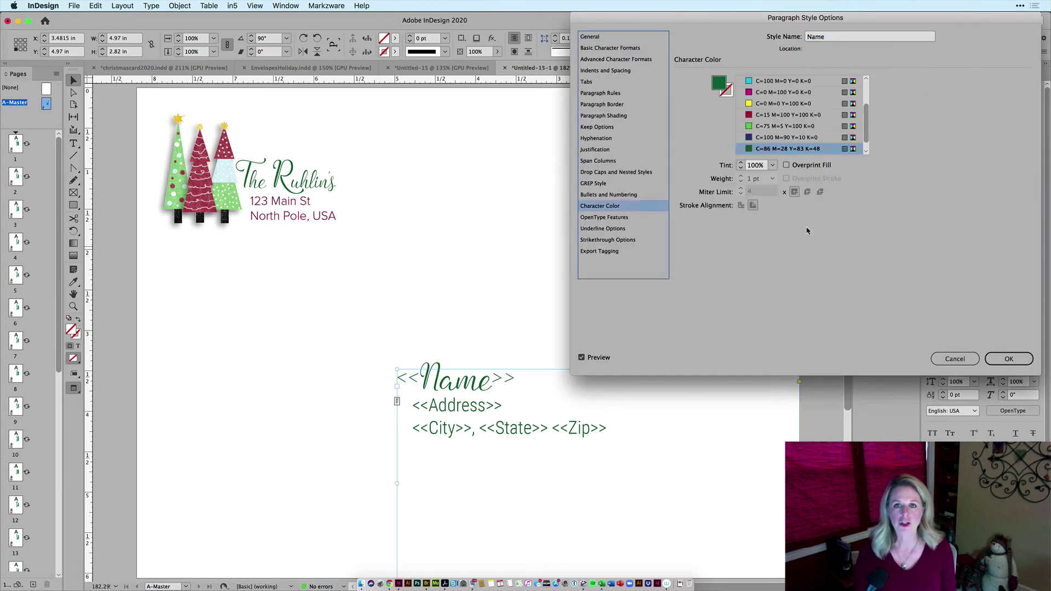
{"action": "left_click", "coordinate": [766, 115]}
{"action": "left_click", "coordinate": [1009, 359]}
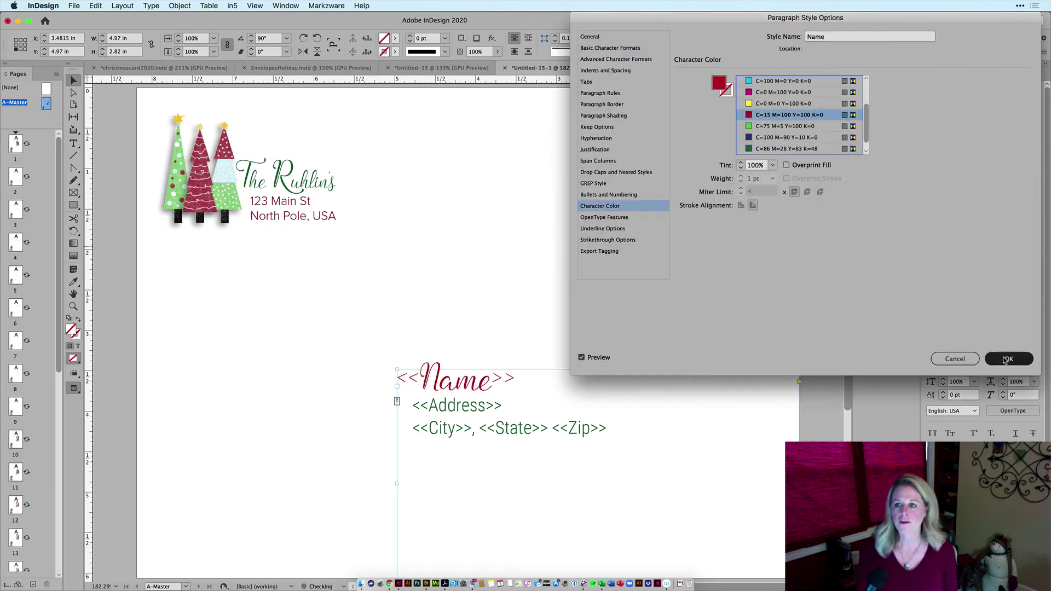
- Check pages 3, 2 and 1 to confirm the recipient names now appear red
{"action": "left_click", "coordinate": [153, 282]}
{"action": "double_click", "coordinate": [22, 205]}
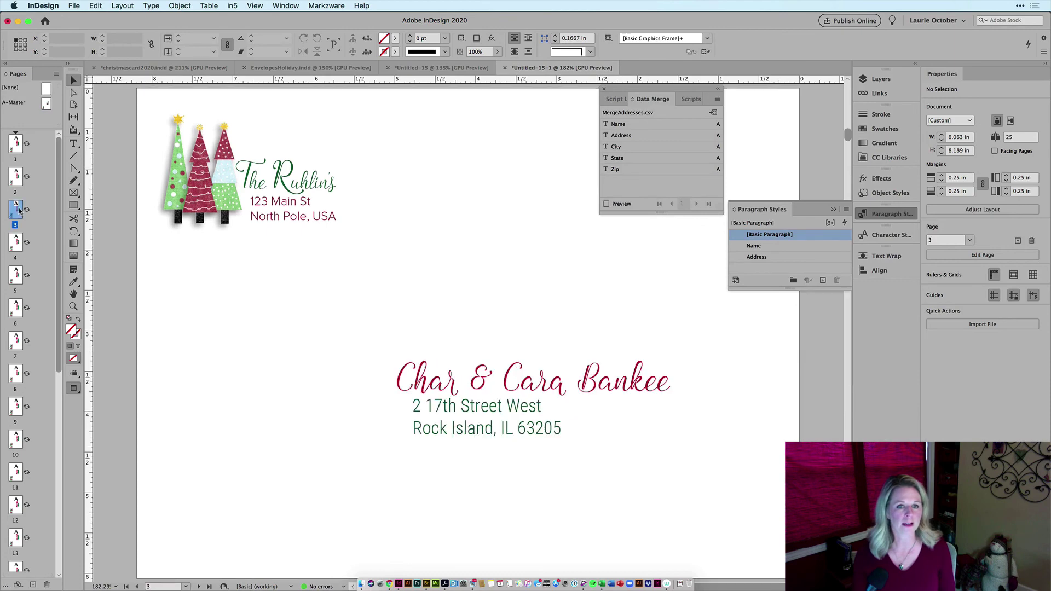
{"action": "double_click", "coordinate": [12, 180]}
{"action": "double_click", "coordinate": [15, 145]}
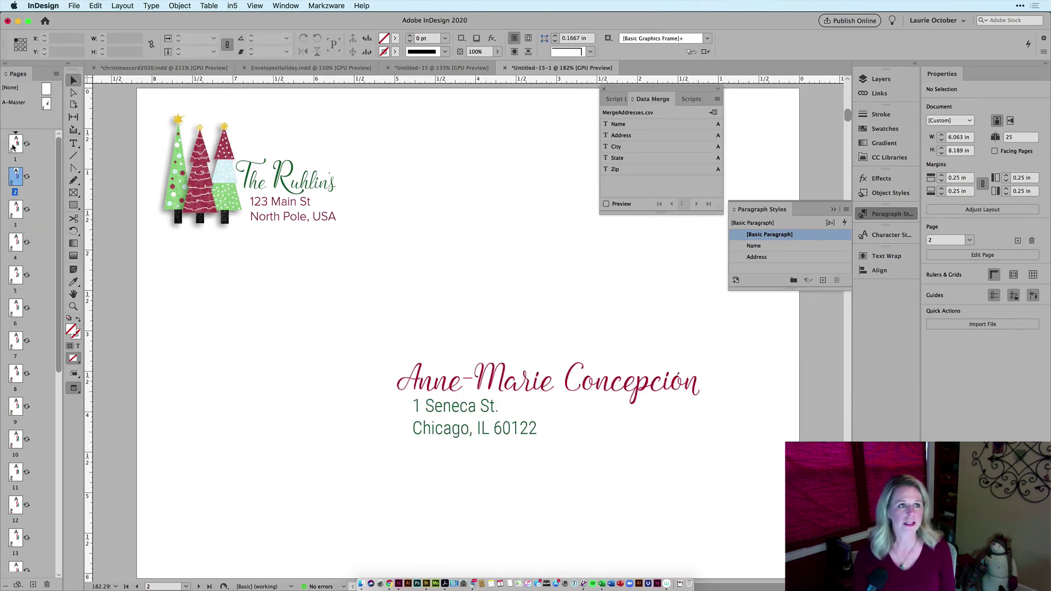